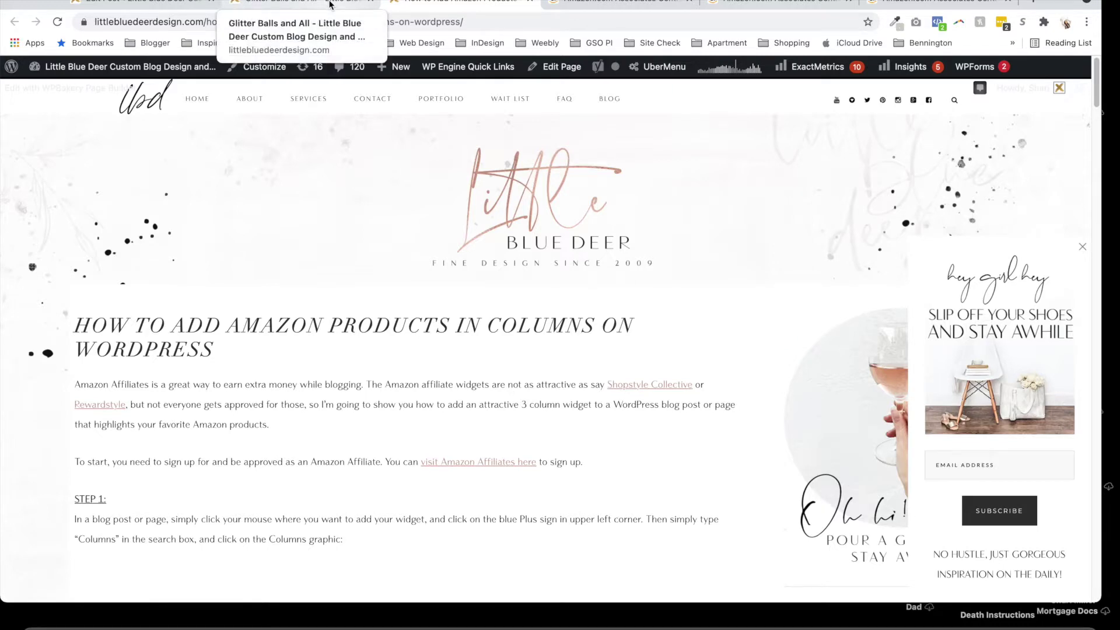
Step: Scroll through the Glitter Balls and All post preview
{"action": "left_click", "coordinate": [330, 4]}
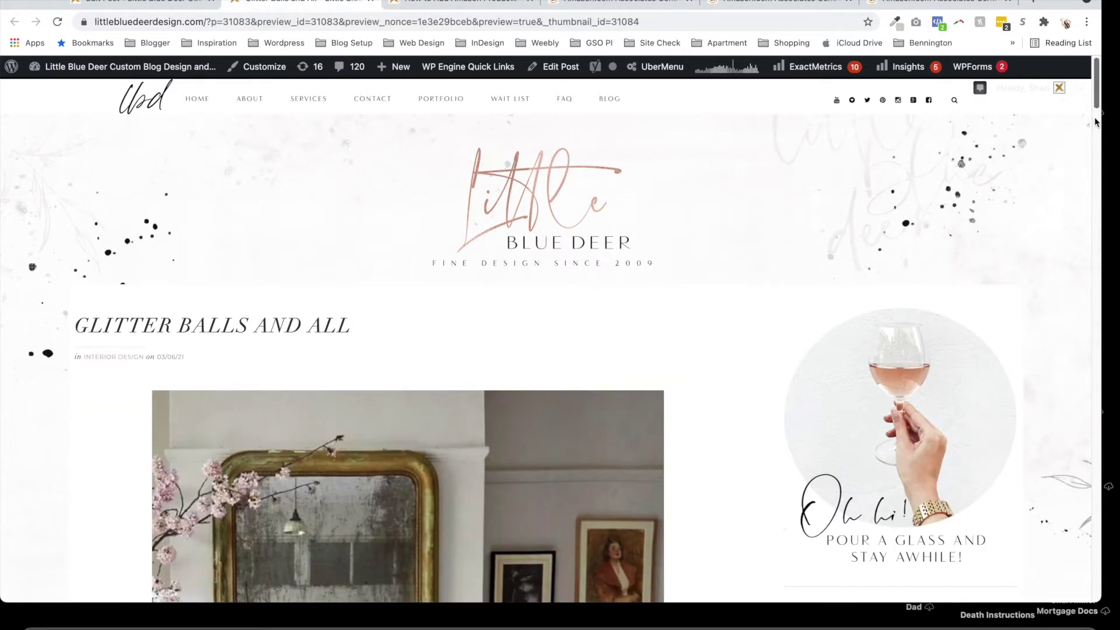
{"action": "scroll", "coordinate": [1090, 146], "scroll_direction": "down", "scroll_amount": 10}
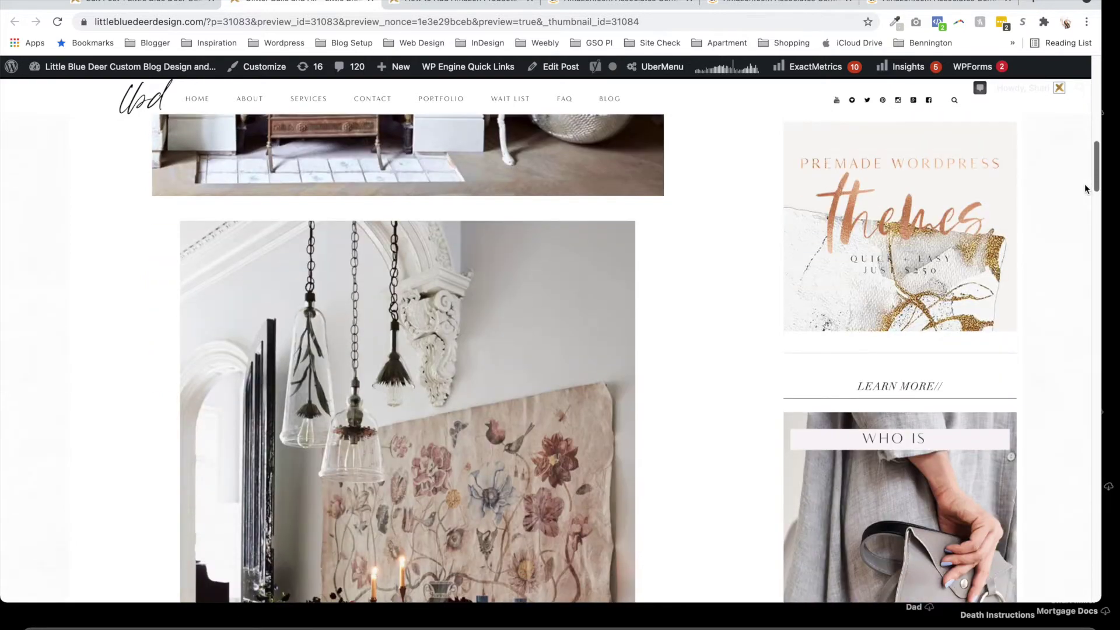
{"action": "scroll", "coordinate": [1084, 184], "scroll_direction": "down", "scroll_amount": 8}
{"action": "scroll", "coordinate": [1075, 291], "scroll_direction": "down", "scroll_amount": 8}
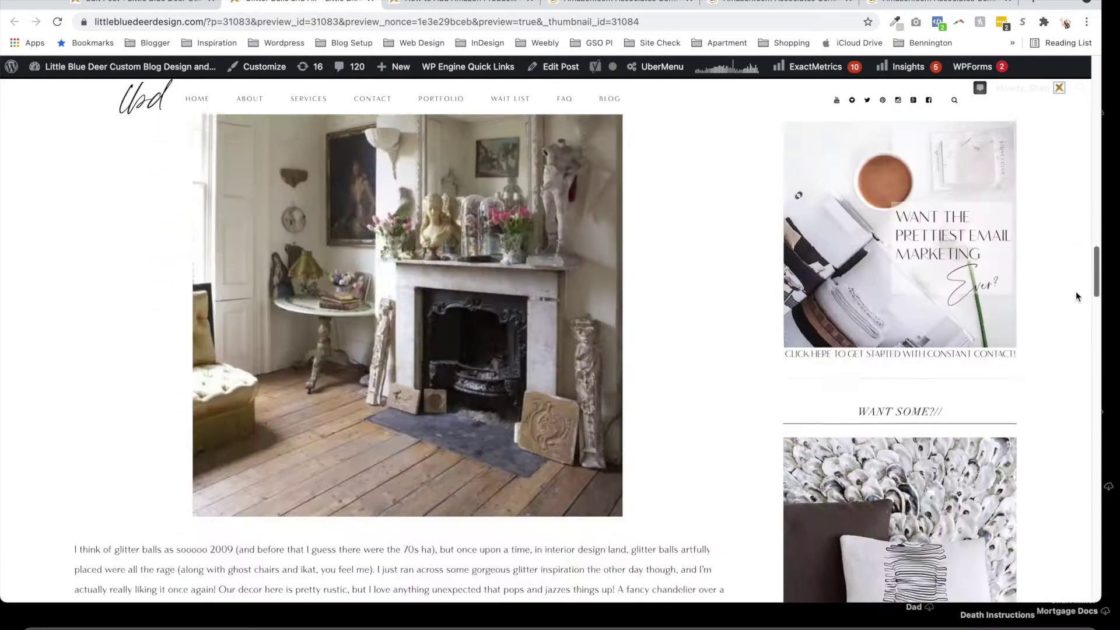
{"action": "scroll", "coordinate": [1076, 309], "scroll_direction": "down", "scroll_amount": 3}
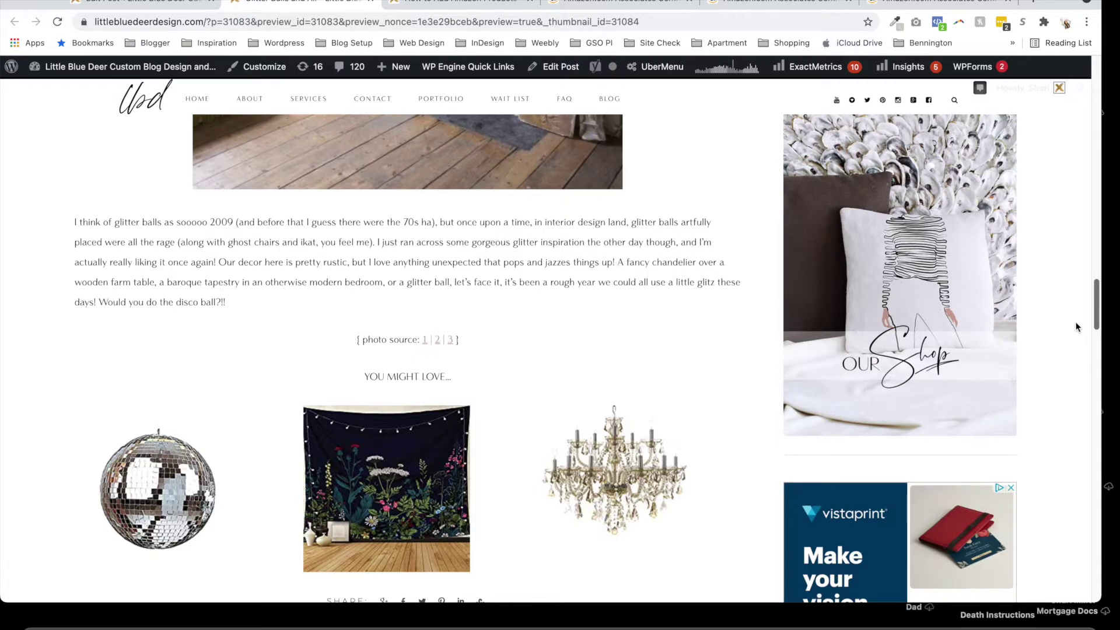
{"action": "scroll", "coordinate": [1076, 328], "scroll_direction": "down", "scroll_amount": 4}
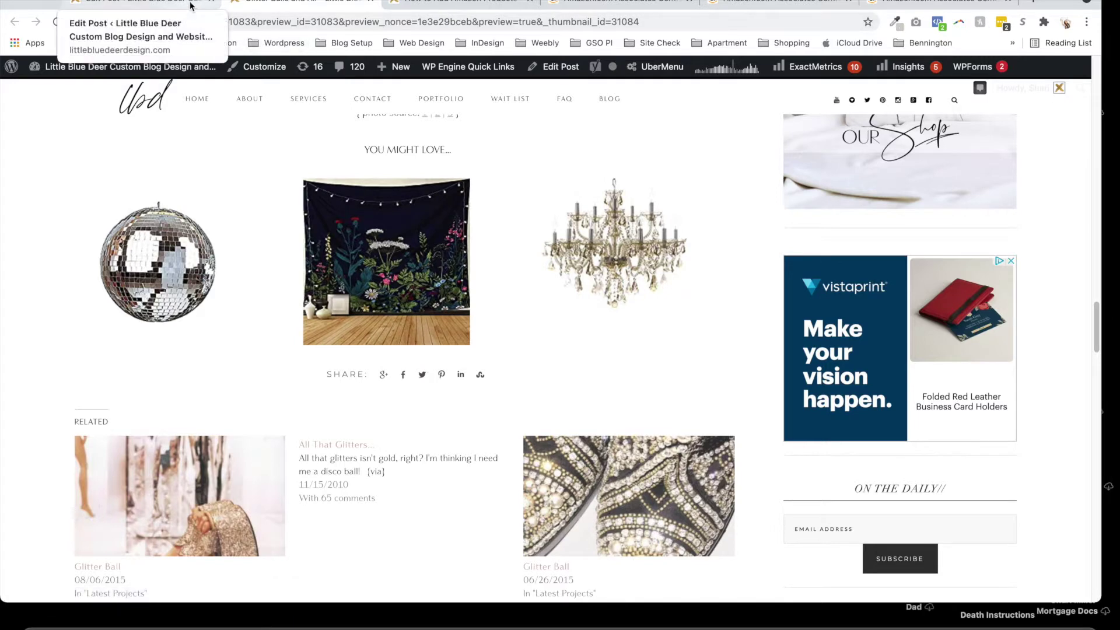
Step: Dismiss the tutorial's subscribe popup and review the three Amazon link-code columns in the editor
{"action": "left_click", "coordinate": [412, 4]}
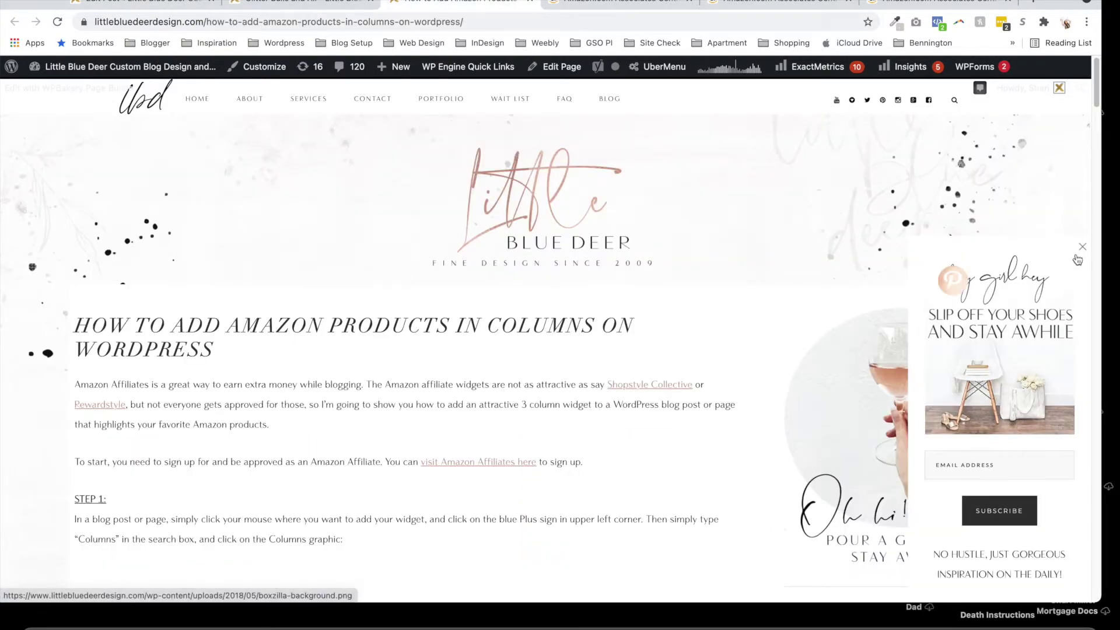
{"action": "left_click", "coordinate": [1083, 250]}
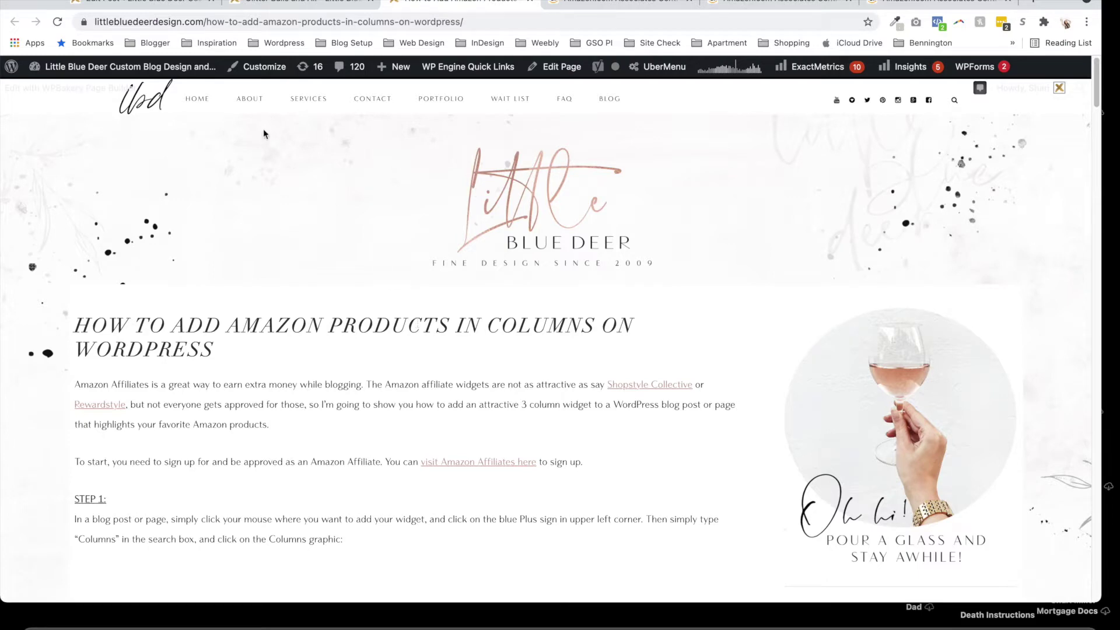
{"action": "left_click", "coordinate": [166, 5]}
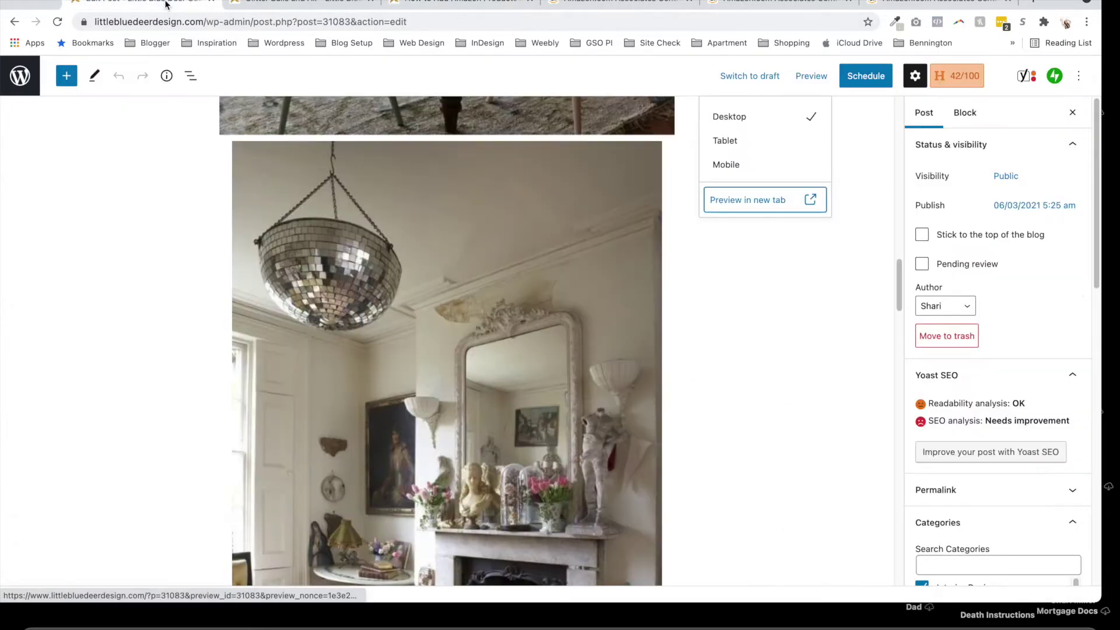
{"action": "left_click_drag", "start_coordinate": [902, 293], "coordinate": [885, 182]}
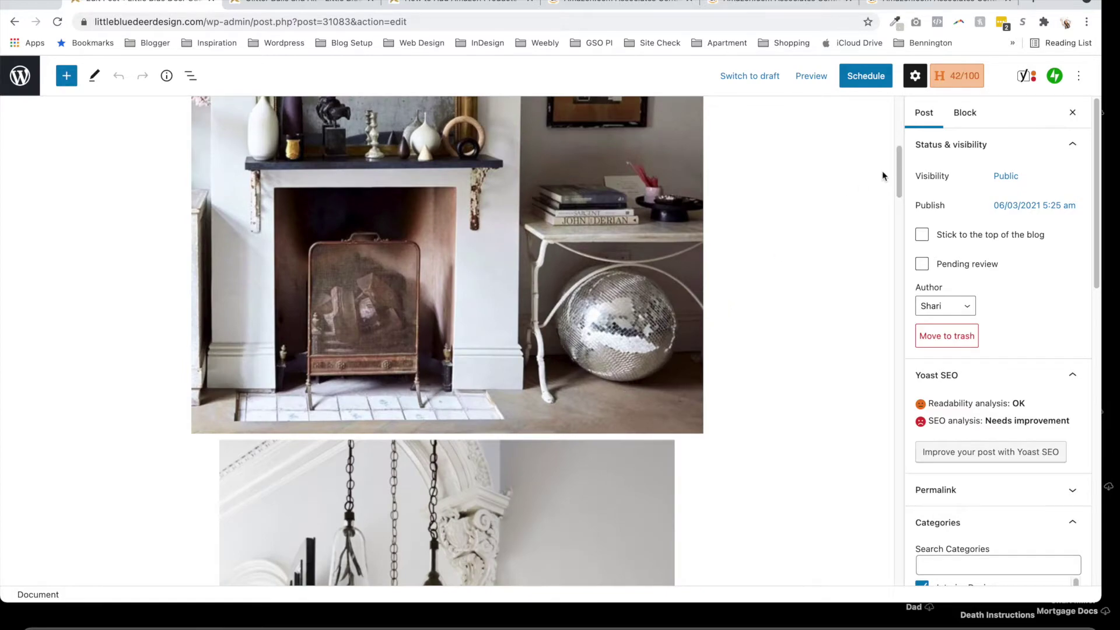
{"action": "left_click_drag", "start_coordinate": [900, 175], "coordinate": [888, 374]}
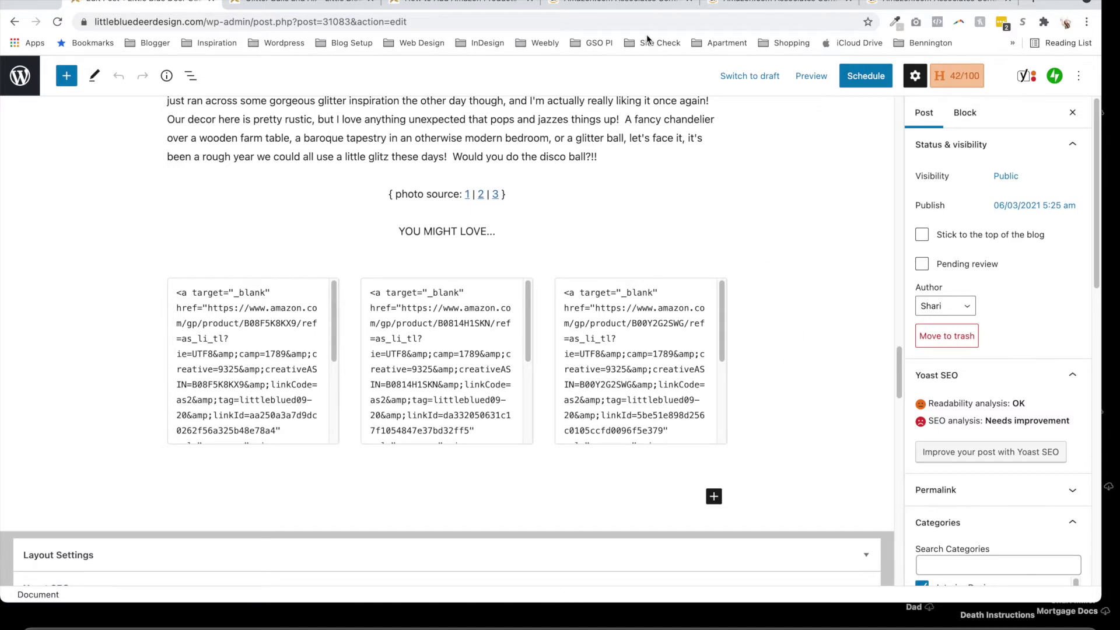
{"action": "left_click", "coordinate": [637, 5]}
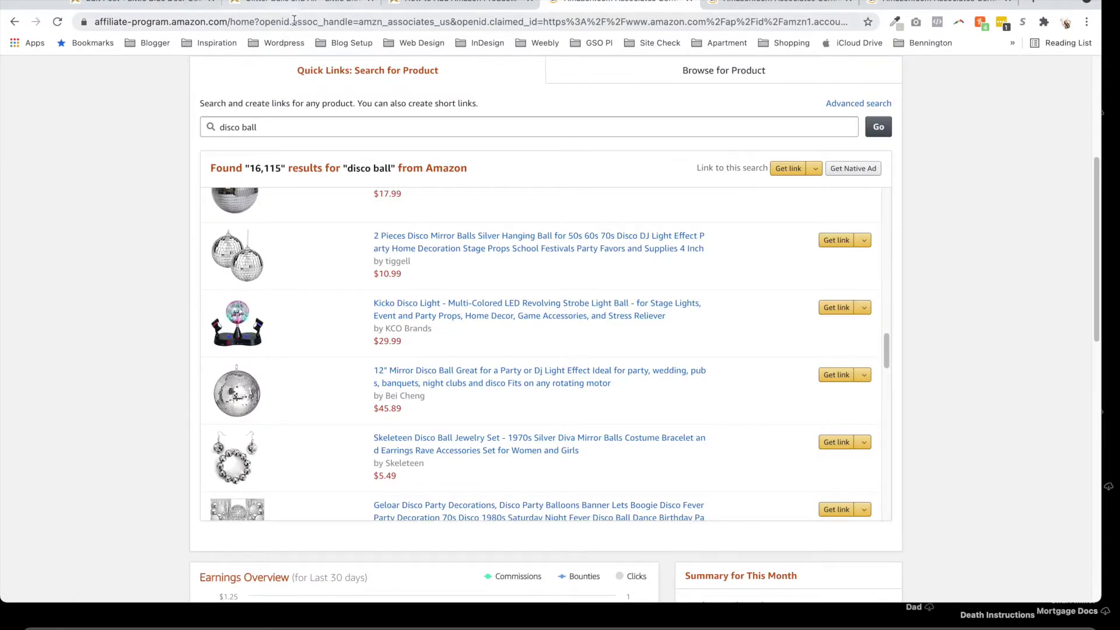
Step: Check Step 3 of the columns tutorial, then return to the editor's three Amazon link-code columns
{"action": "left_click", "coordinate": [448, 5]}
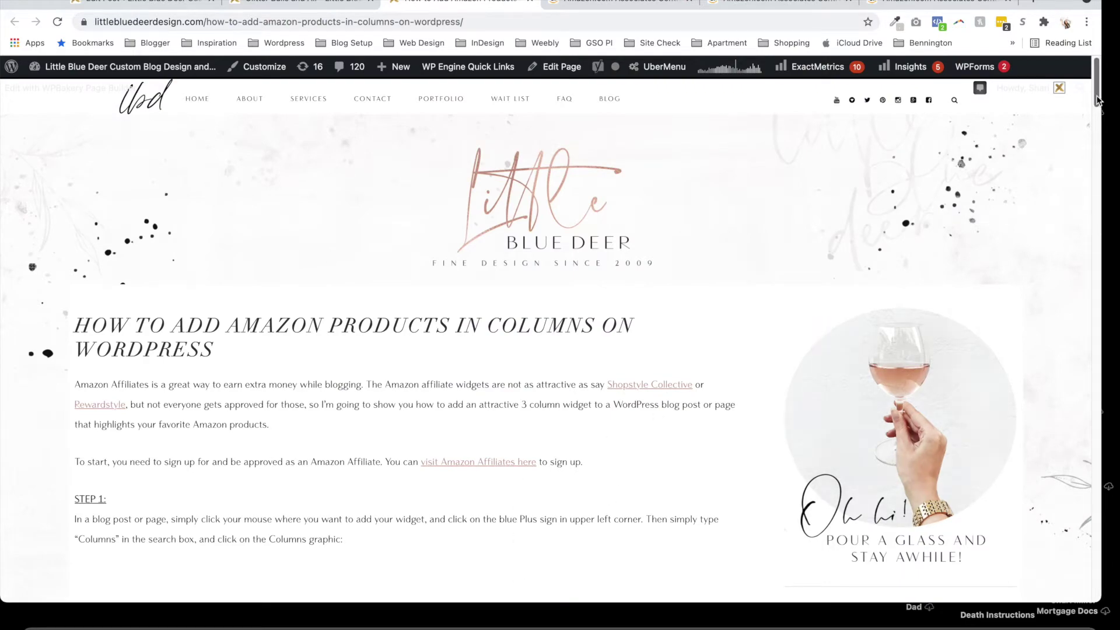
{"action": "left_click_drag", "start_coordinate": [1097, 99], "coordinate": [1095, 206]}
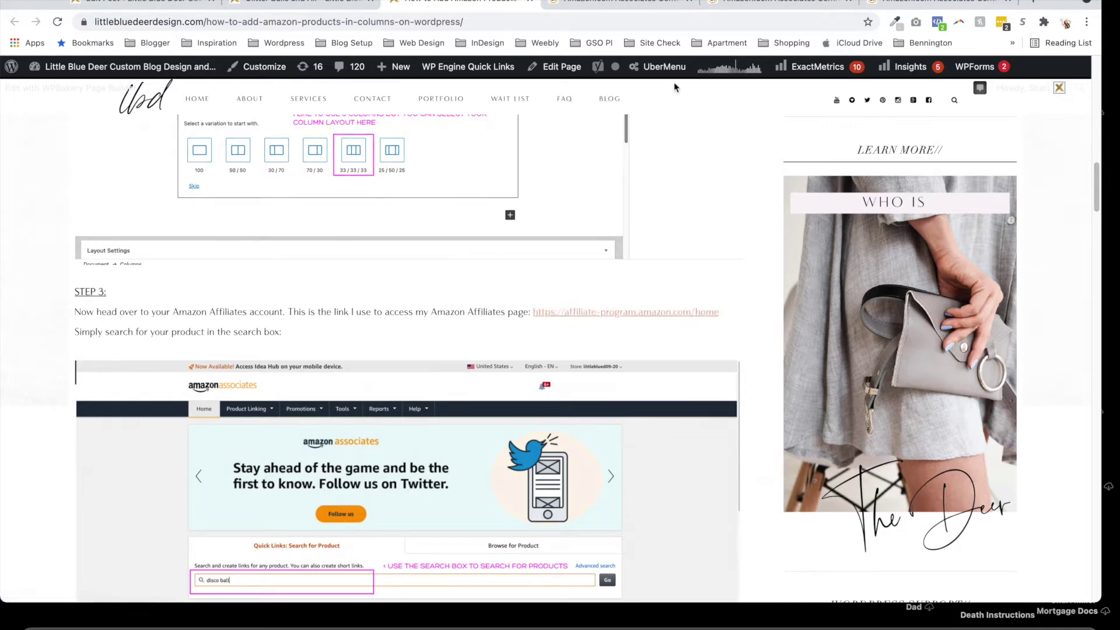
{"action": "left_click", "coordinate": [649, 2]}
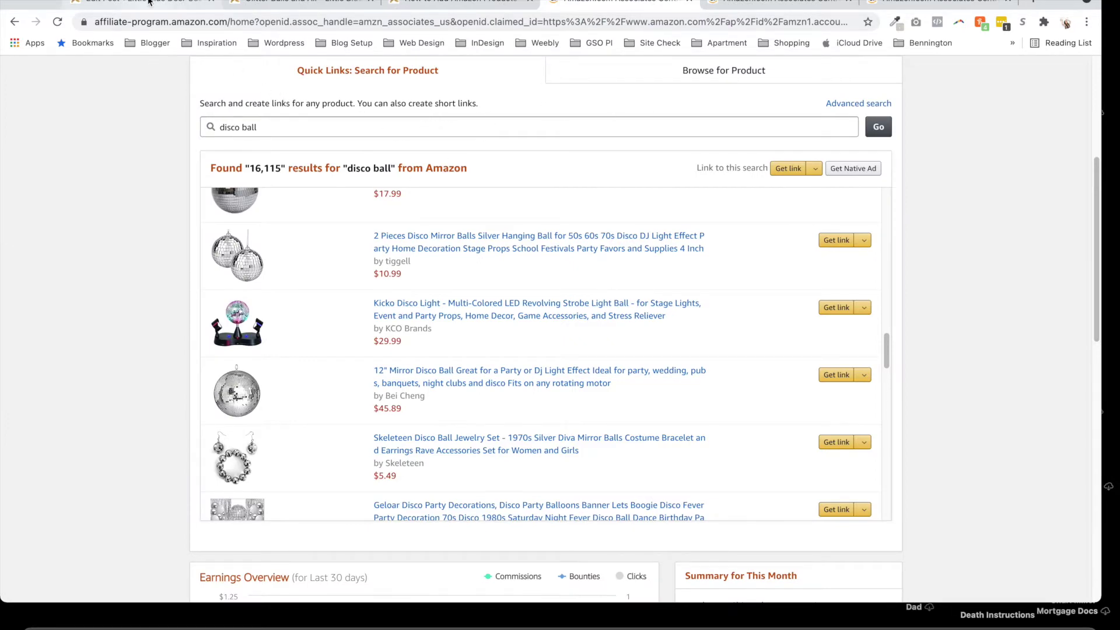
{"action": "left_click", "coordinate": [155, 8]}
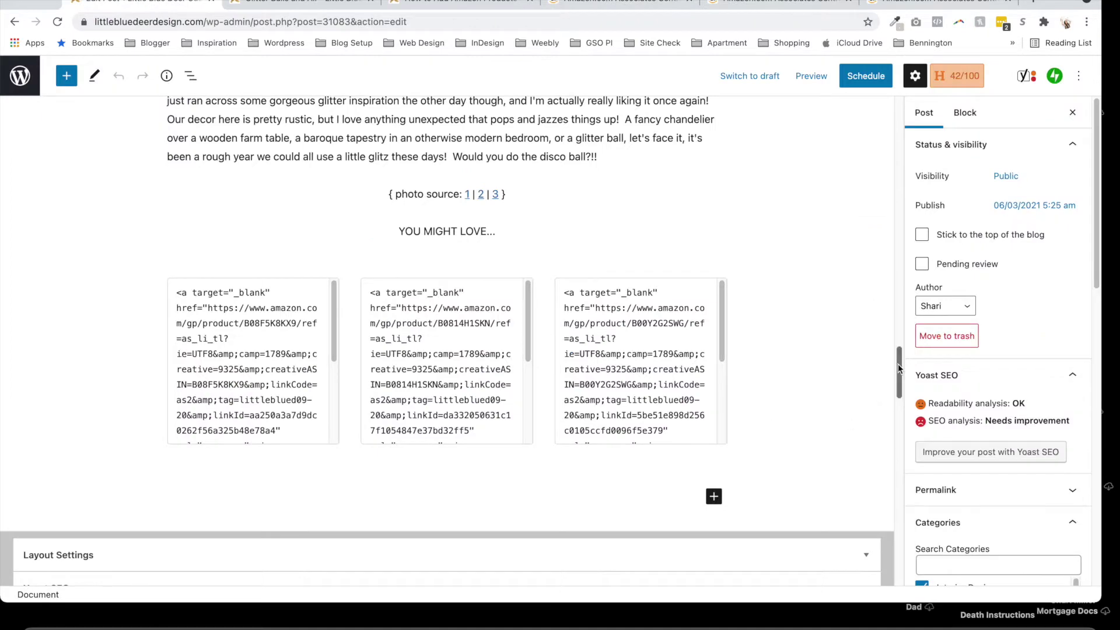
{"action": "mouse_move", "coordinate": [898, 363]}
{"action": "left_mouse_down"}
{"action": "mouse_move", "coordinate": [898, 344]}
{"action": "mouse_move", "coordinate": [897, 368]}
{"action": "left_mouse_up"}
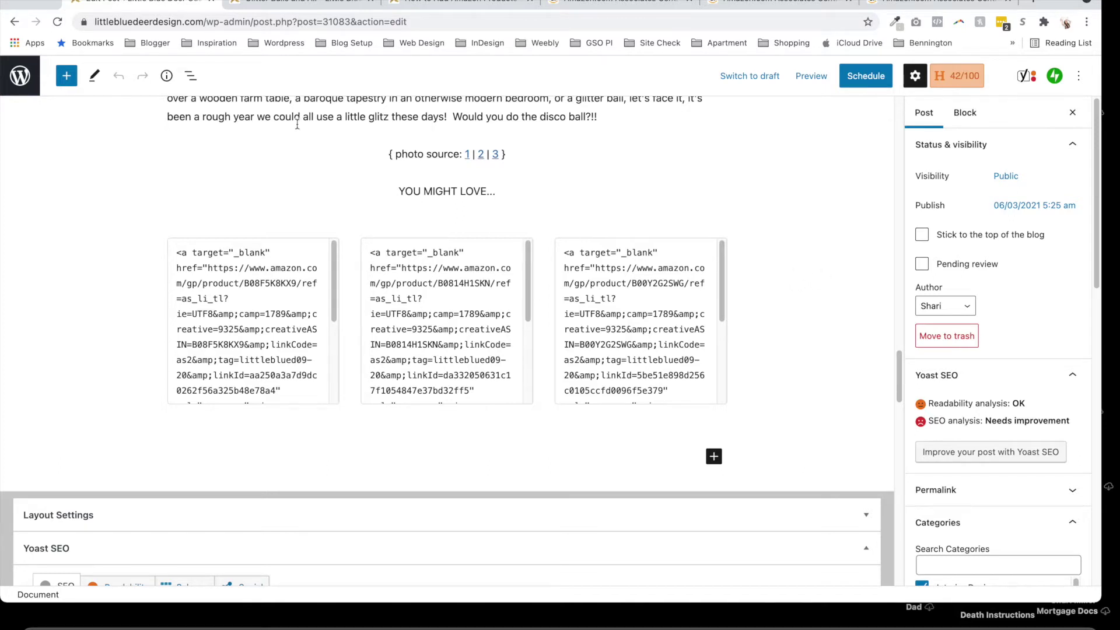
Step: Insert a Columns block with the 33 / 33 / 33 layout below the existing link boxes
{"action": "left_click", "coordinate": [66, 77]}
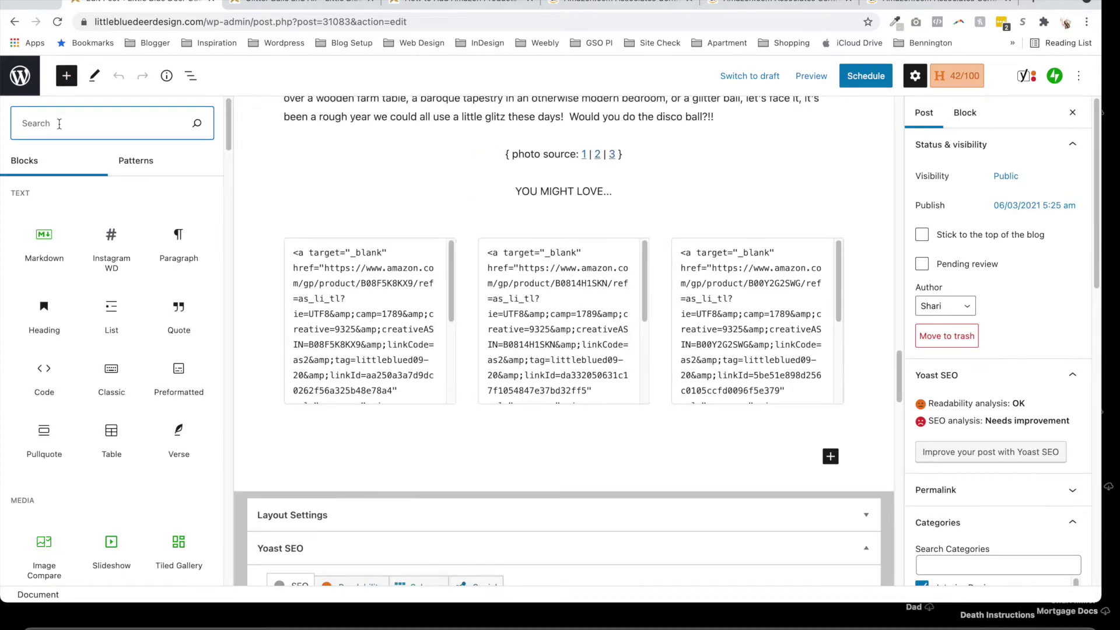
{"action": "type", "text": "columns"}
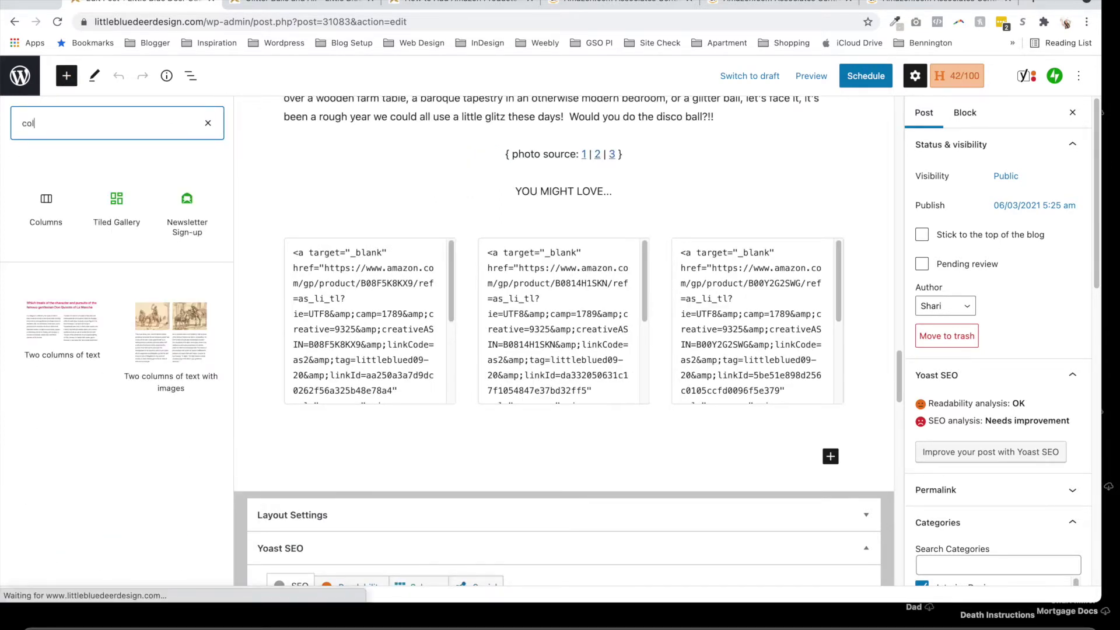
{"action": "left_click", "coordinate": [46, 202]}
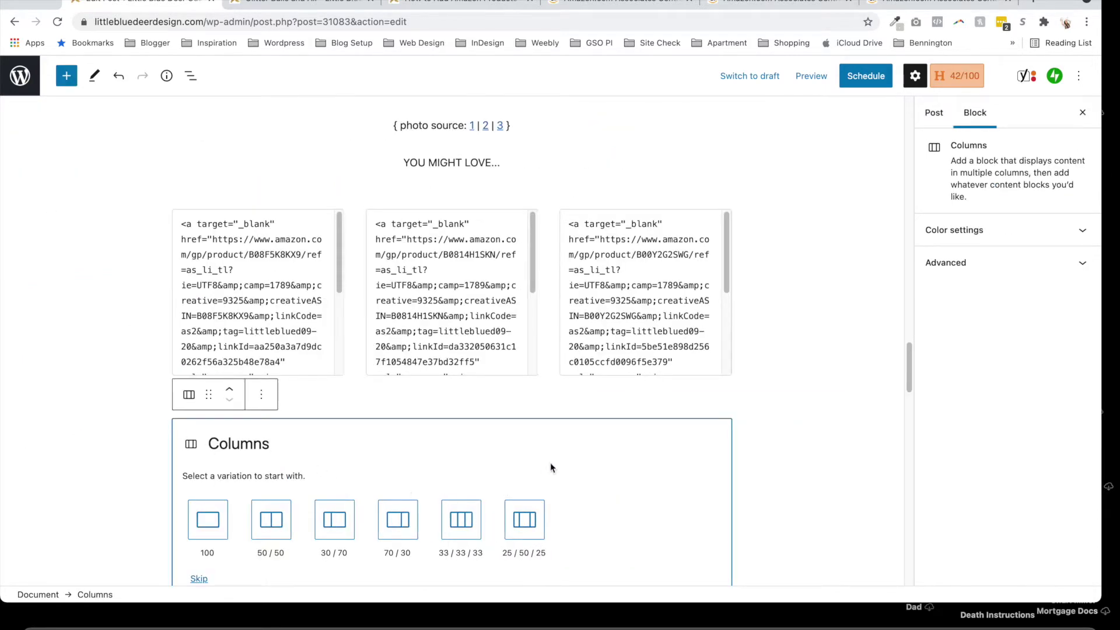
{"action": "left_click", "coordinate": [471, 521]}
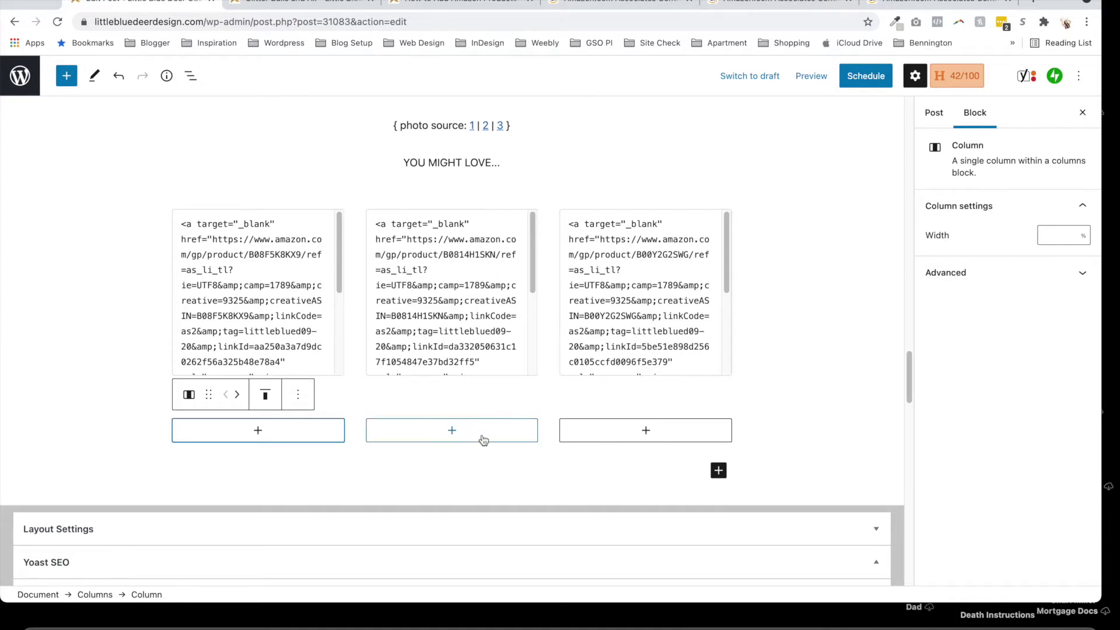
{"action": "mouse_move", "coordinate": [542, 437]}
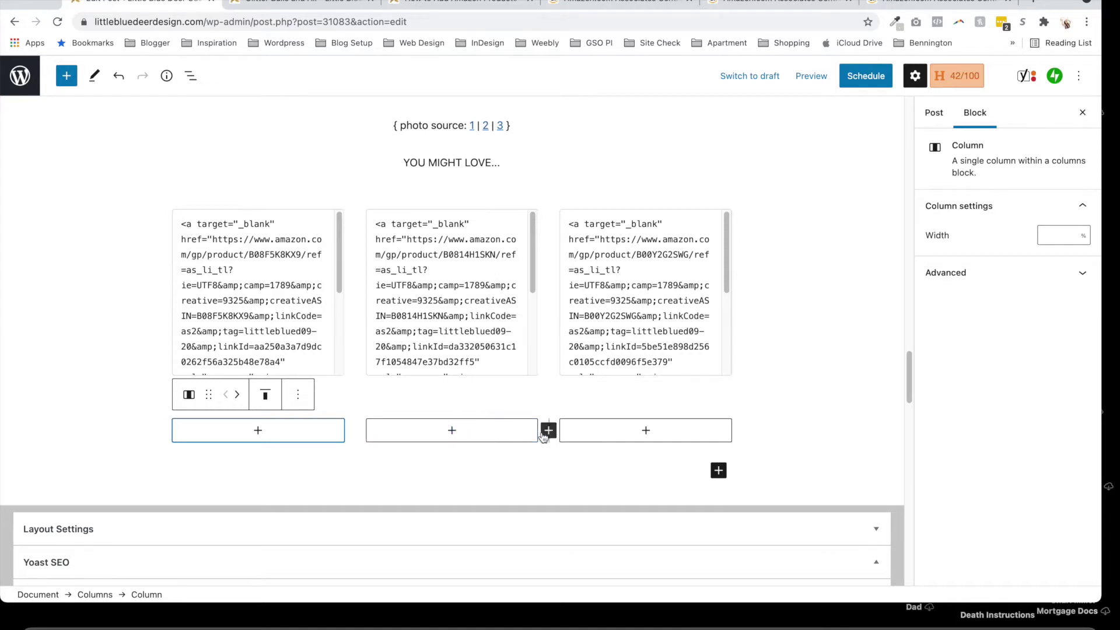
{"action": "left_click", "coordinate": [606, 4]}
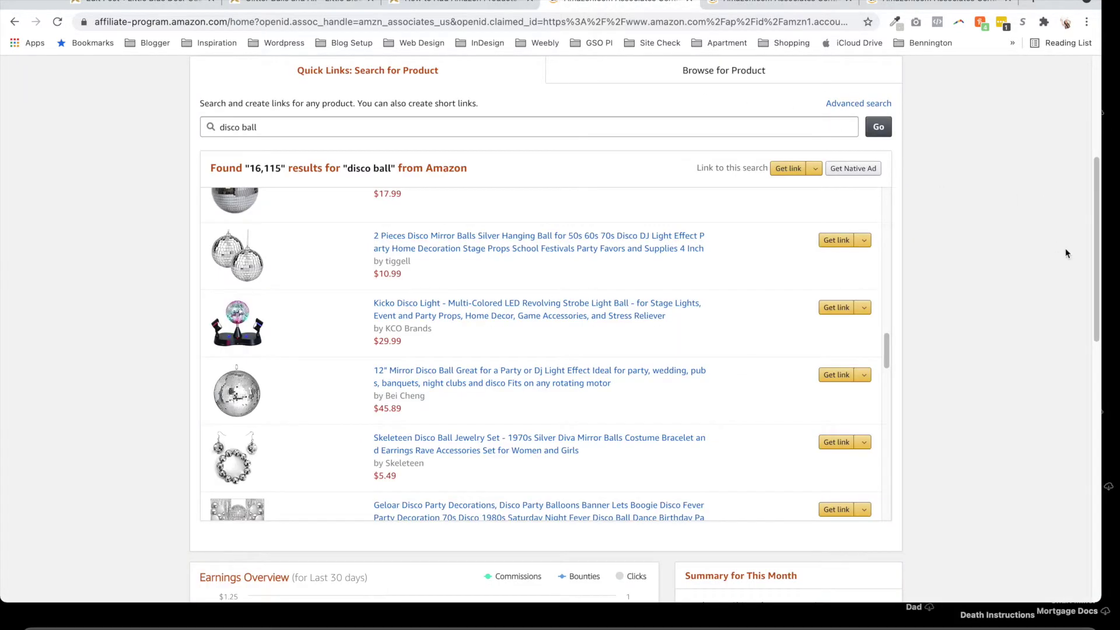
Step: Re-run the 'disco ball' search and open Get link for the 12" Mirror Disco Ball ($45.89)
{"action": "left_click_drag", "start_coordinate": [1096, 210], "coordinate": [1093, 111]}
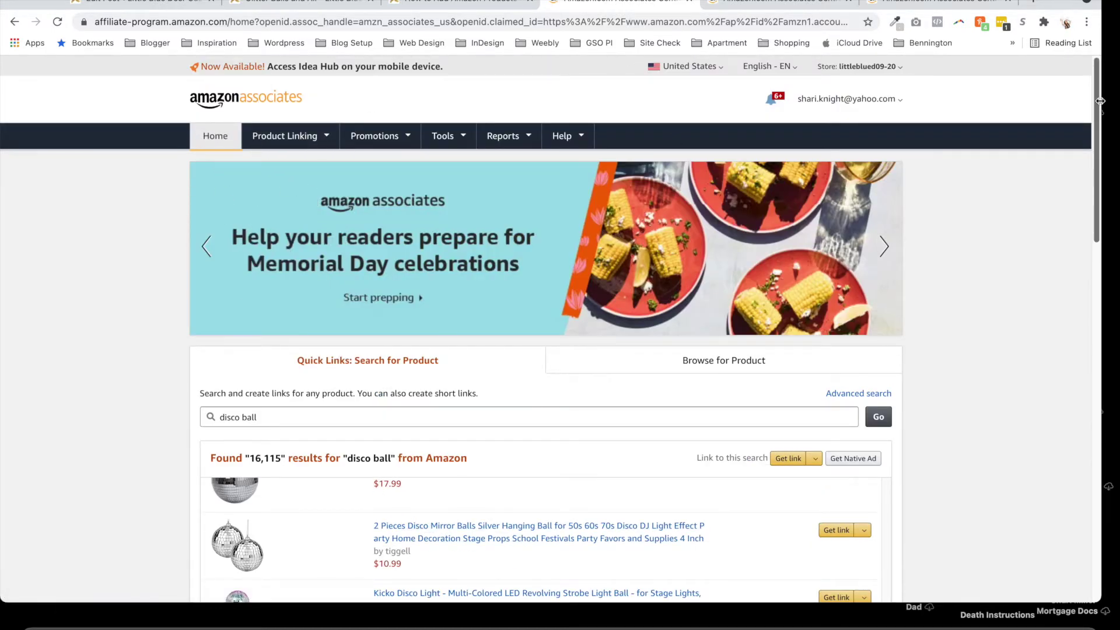
{"action": "left_click_drag", "start_coordinate": [1097, 104], "coordinate": [1094, 205]}
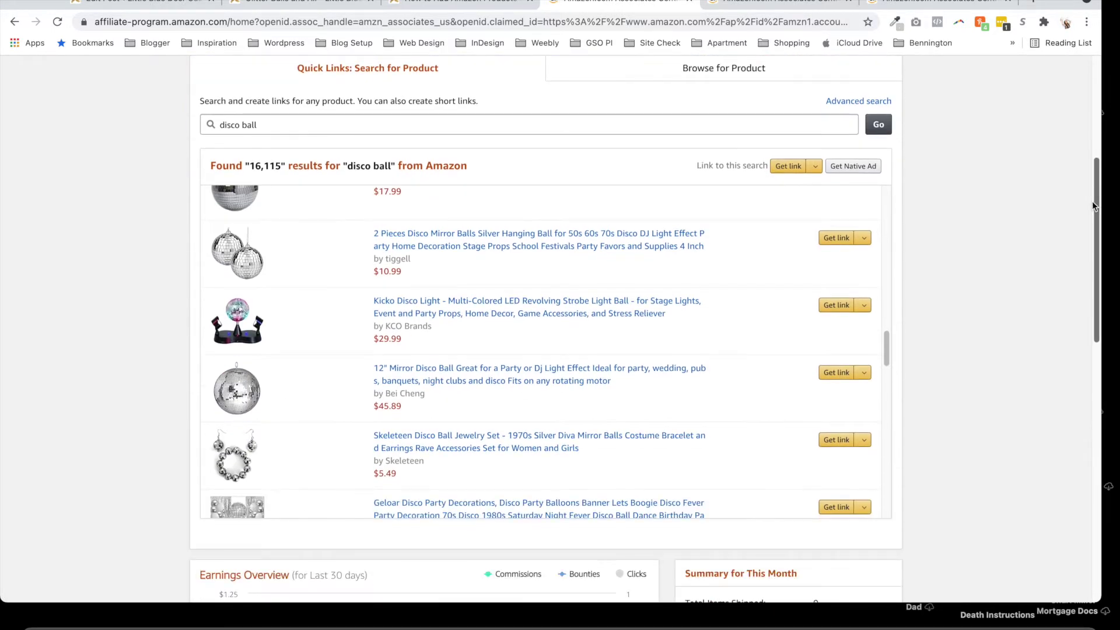
{"action": "left_click", "coordinate": [364, 134]}
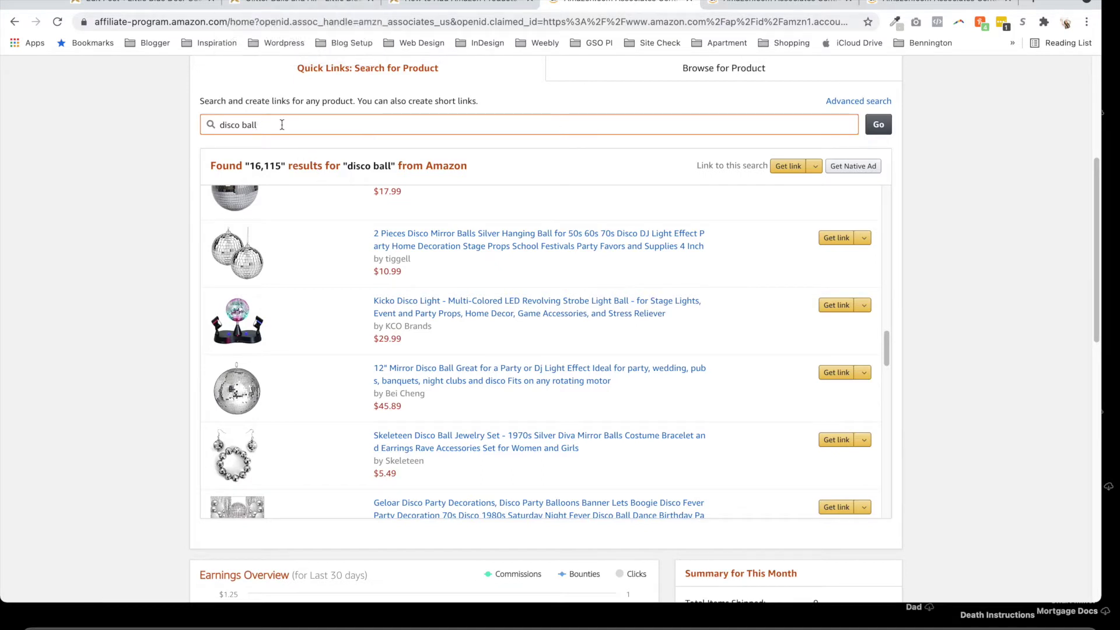
{"action": "key", "text": "Return"}
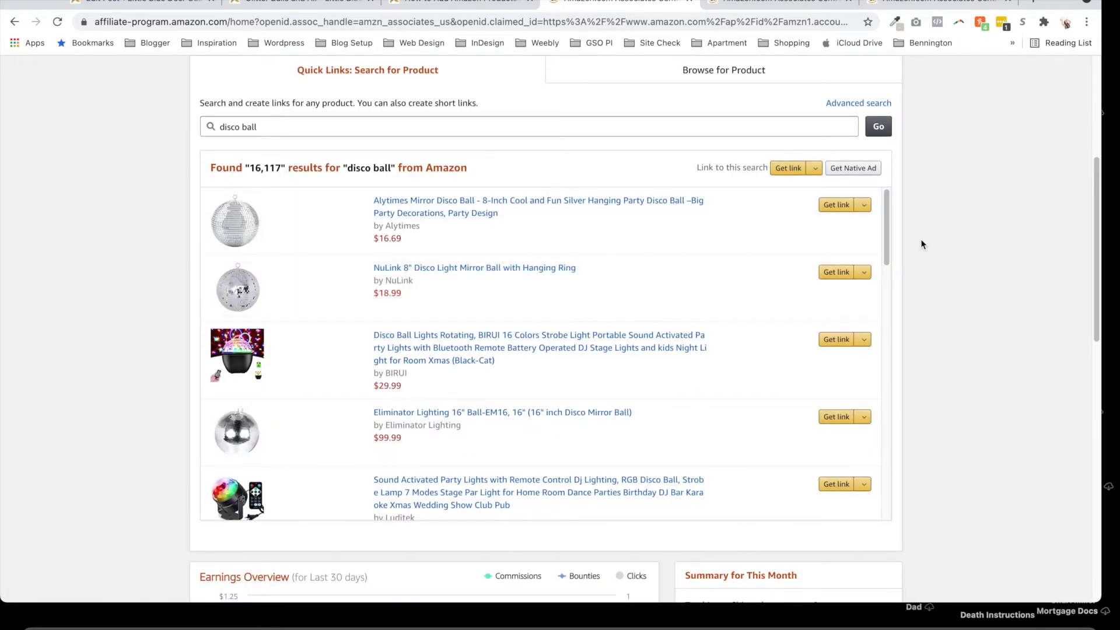
{"action": "left_click_drag", "start_coordinate": [885, 251], "coordinate": [872, 506]}
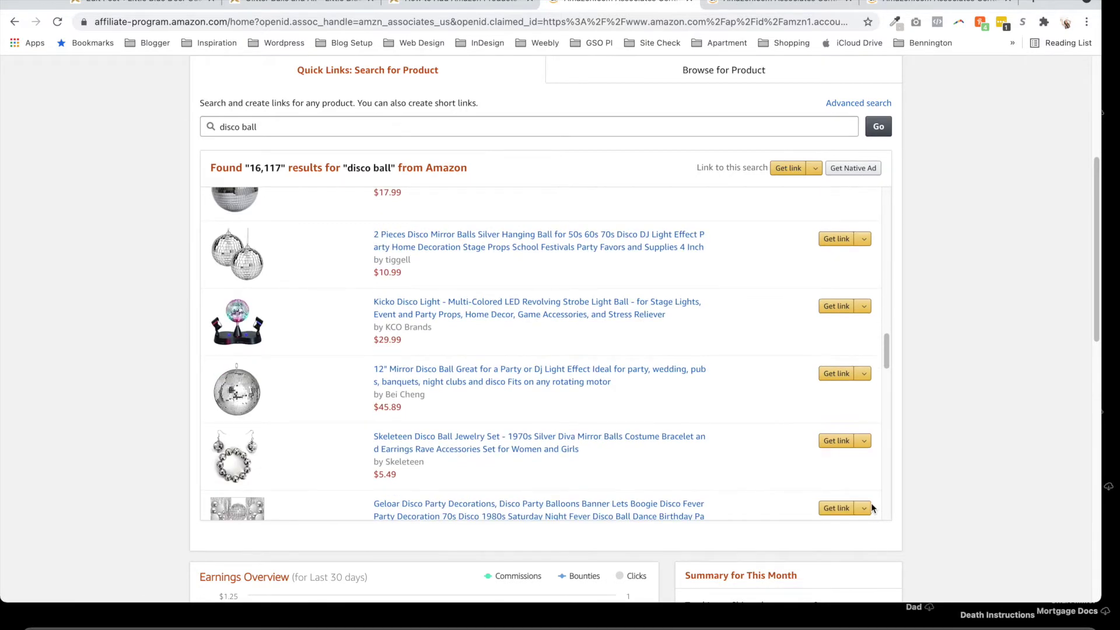
{"action": "left_click_drag", "start_coordinate": [874, 508], "coordinate": [872, 503]}
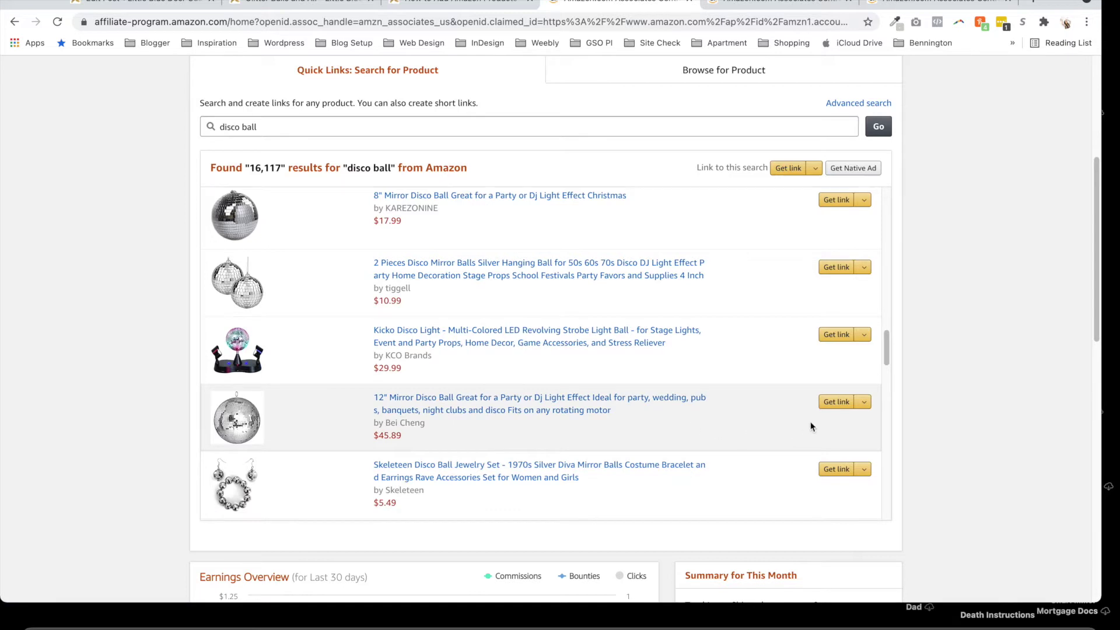
{"action": "left_click", "coordinate": [838, 403]}
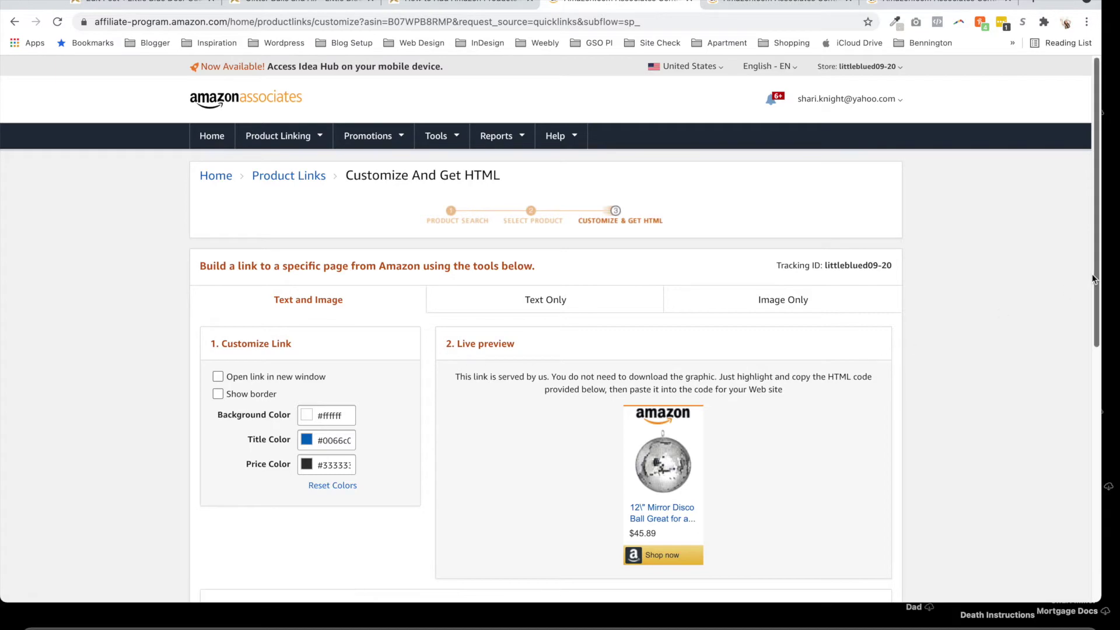
Step: Switch the disco ball link to Image Only and highlight all of its HTML code
{"action": "left_click_drag", "start_coordinate": [1093, 278], "coordinate": [1089, 386]}
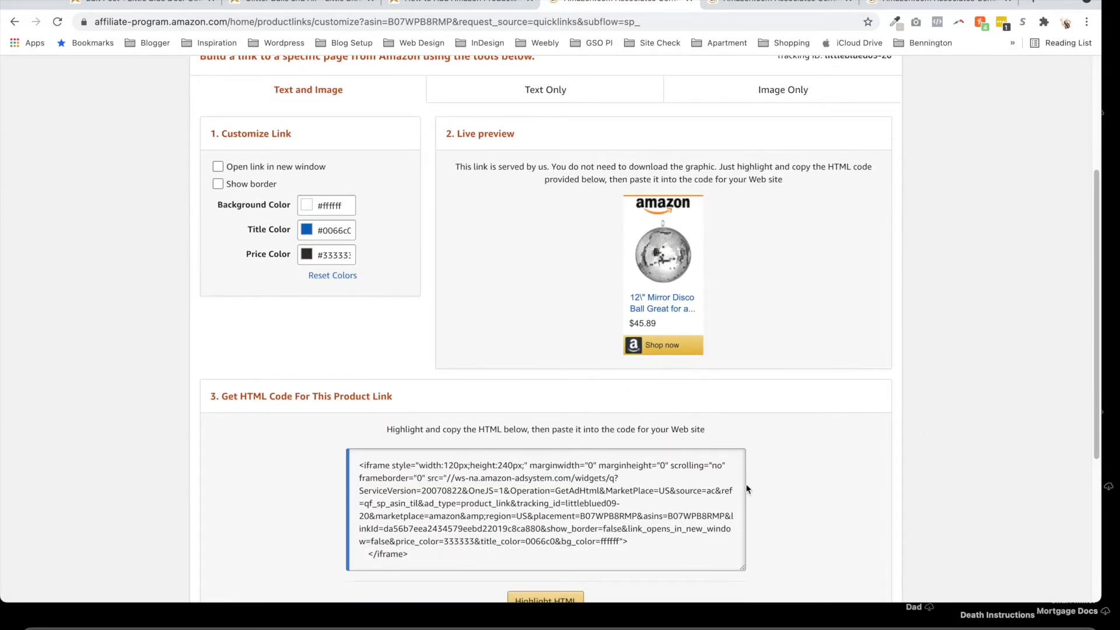
{"action": "left_click_drag", "start_coordinate": [1097, 357], "coordinate": [1097, 293]}
{"action": "left_click", "coordinate": [611, 221]}
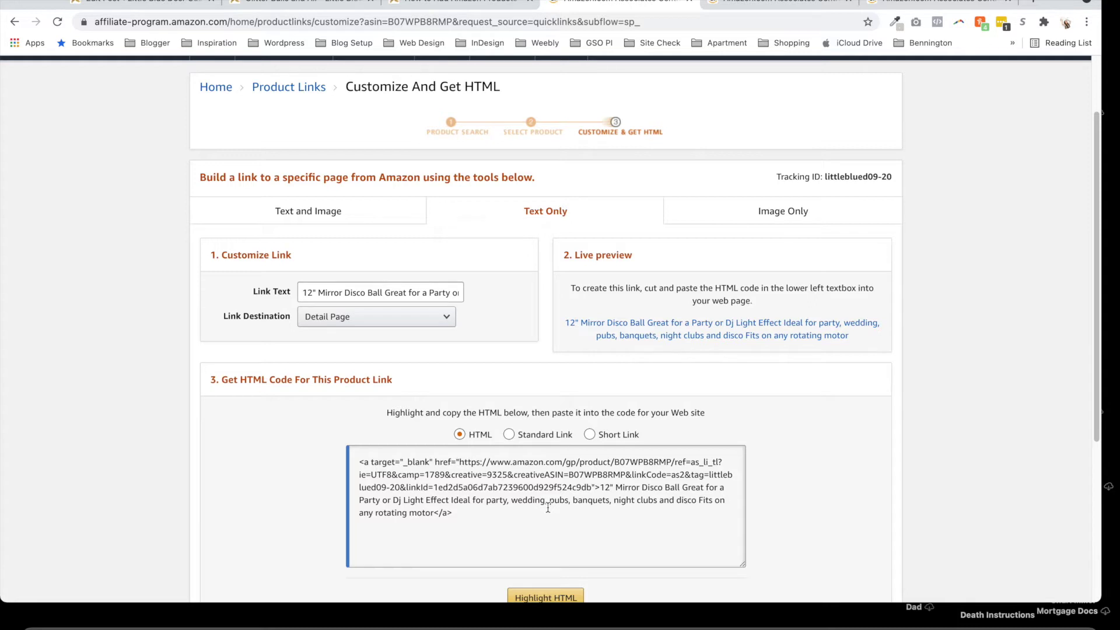
{"action": "left_click", "coordinate": [768, 213]}
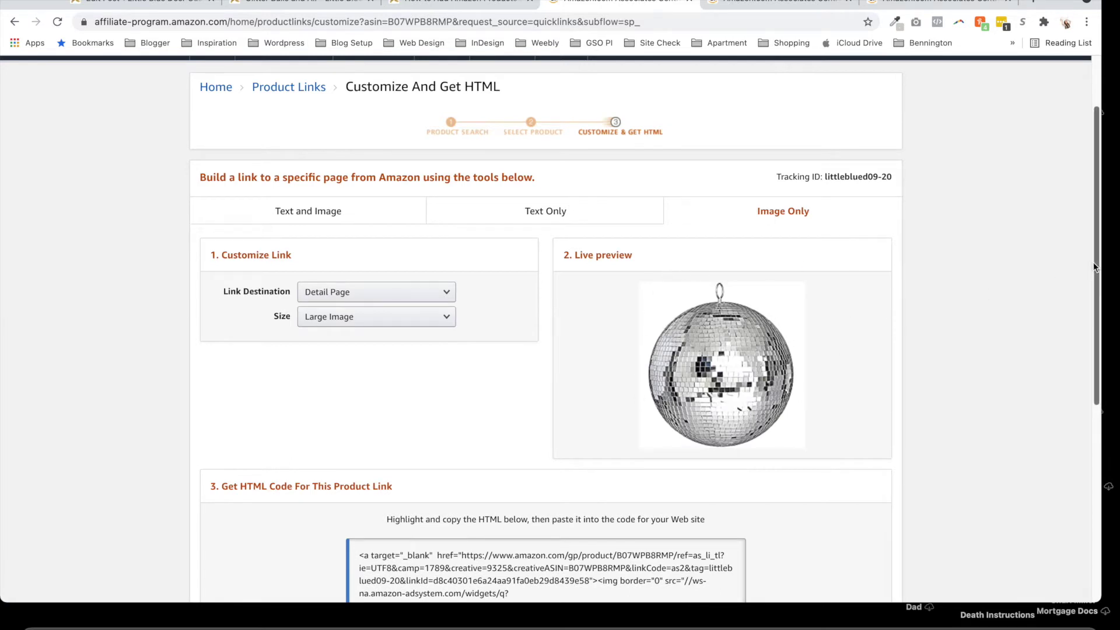
{"action": "left_click_drag", "start_coordinate": [1093, 262], "coordinate": [1090, 327]}
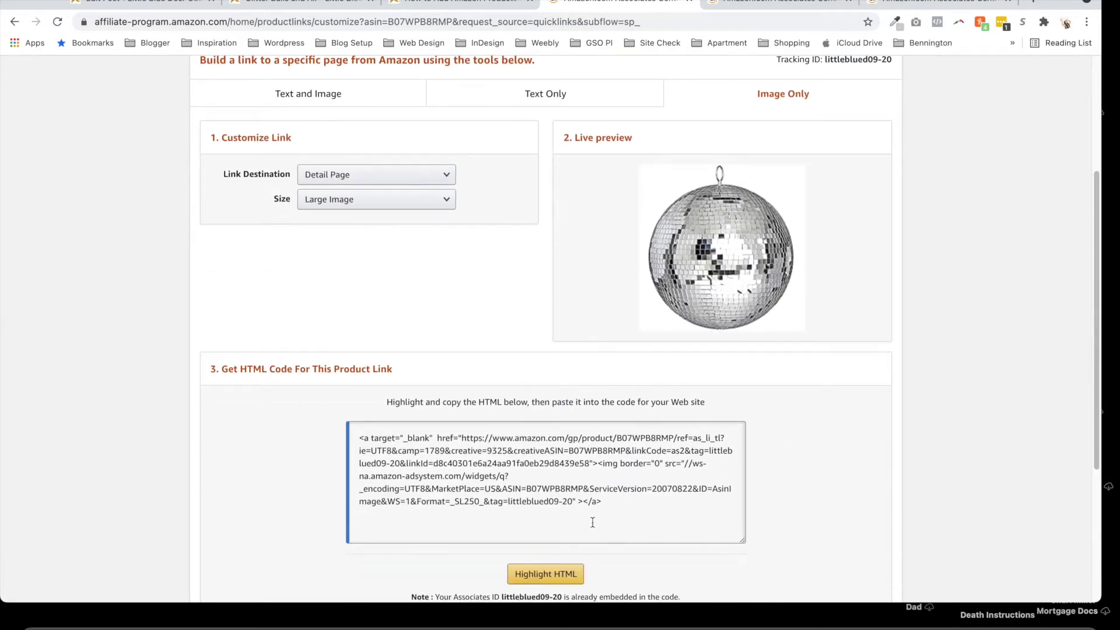
{"action": "left_click", "coordinate": [559, 574]}
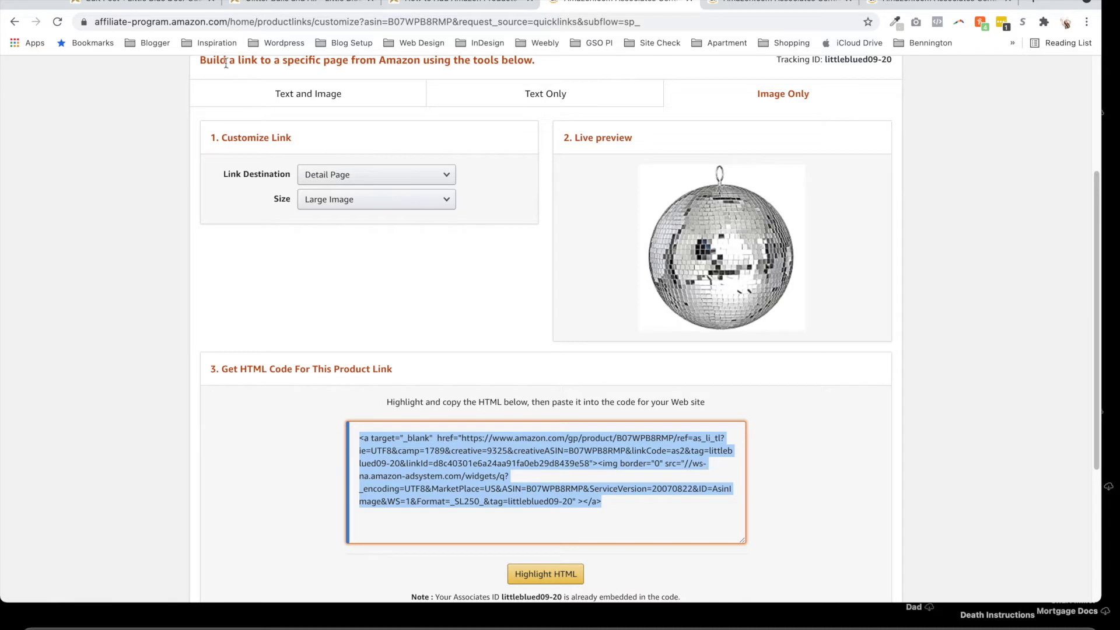
{"action": "left_click", "coordinate": [163, 5]}
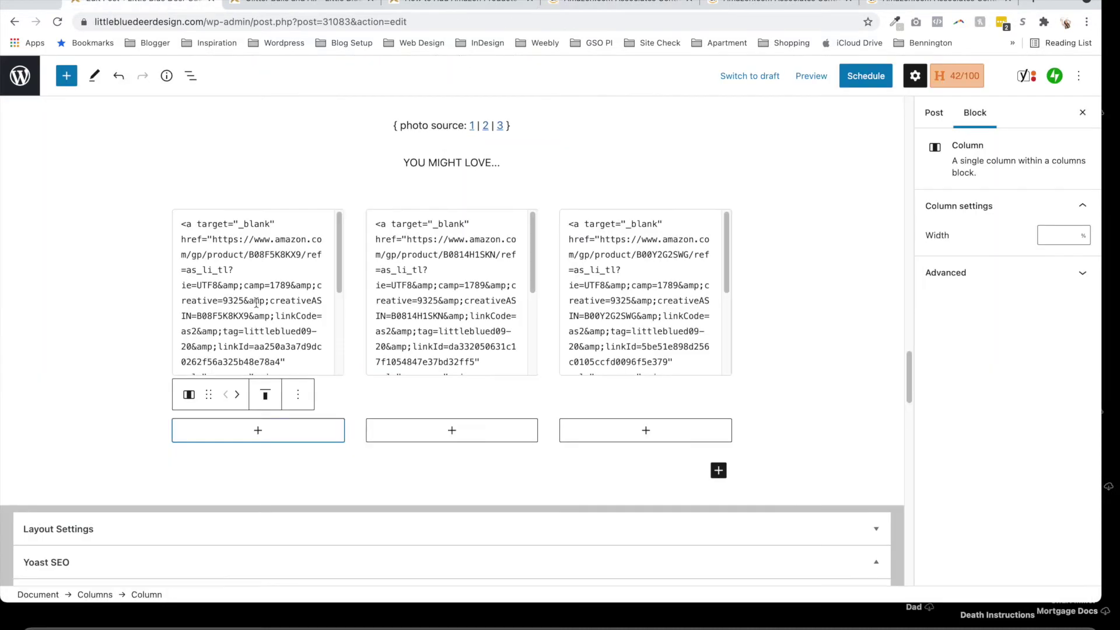
Step: Paste the disco ball image-link code into a new Custom HTML block in the first column
{"action": "left_click", "coordinate": [259, 434]}
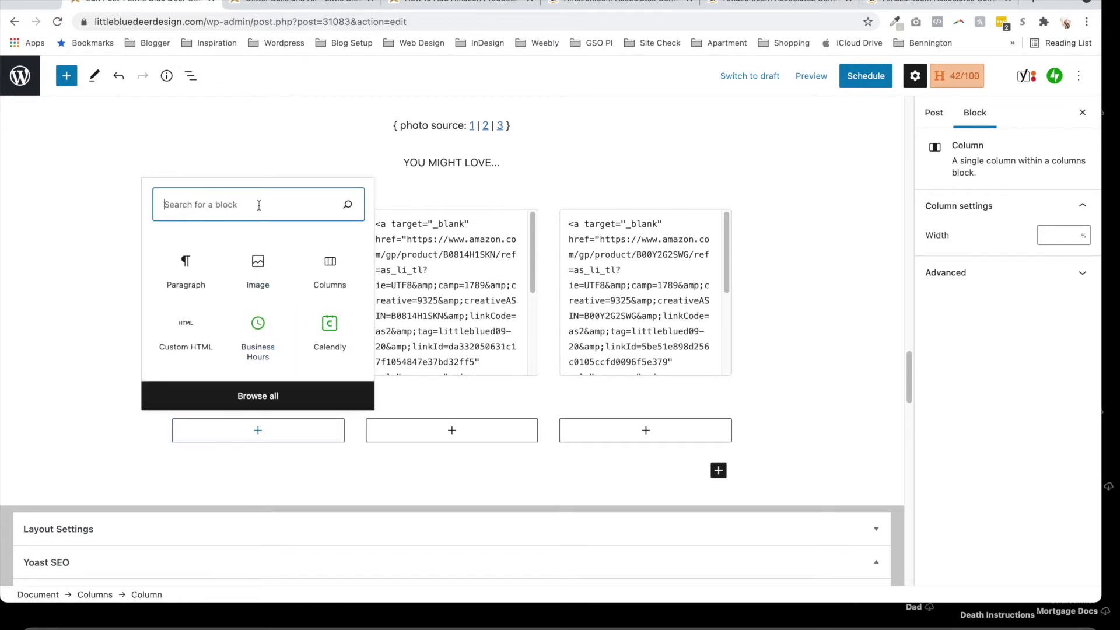
{"action": "type", "text": "cu"}
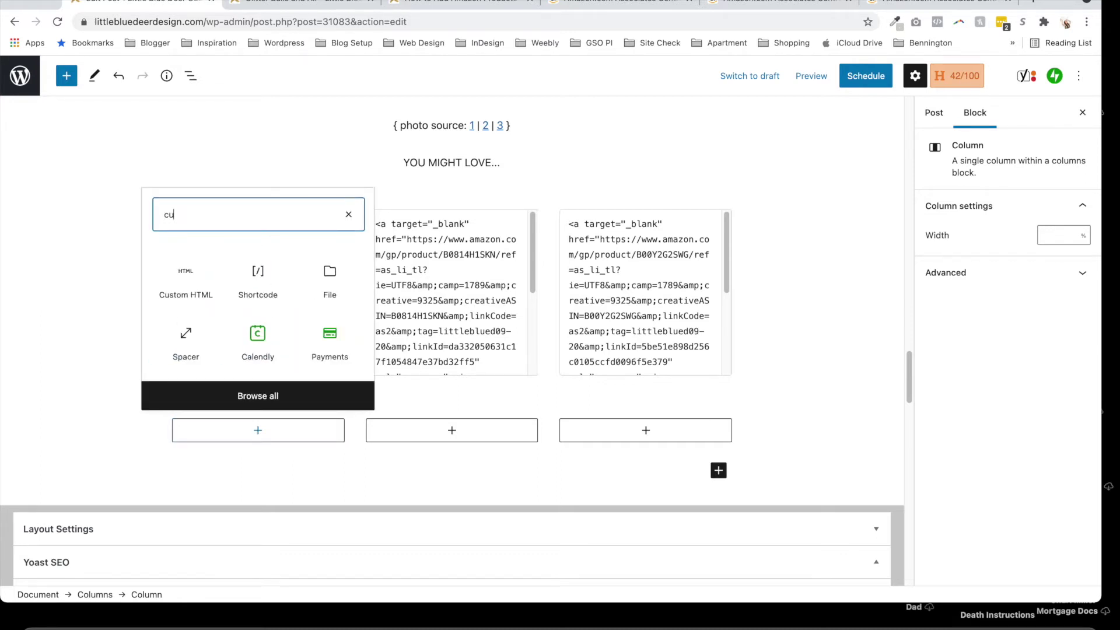
{"action": "type", "text": "stom html"}
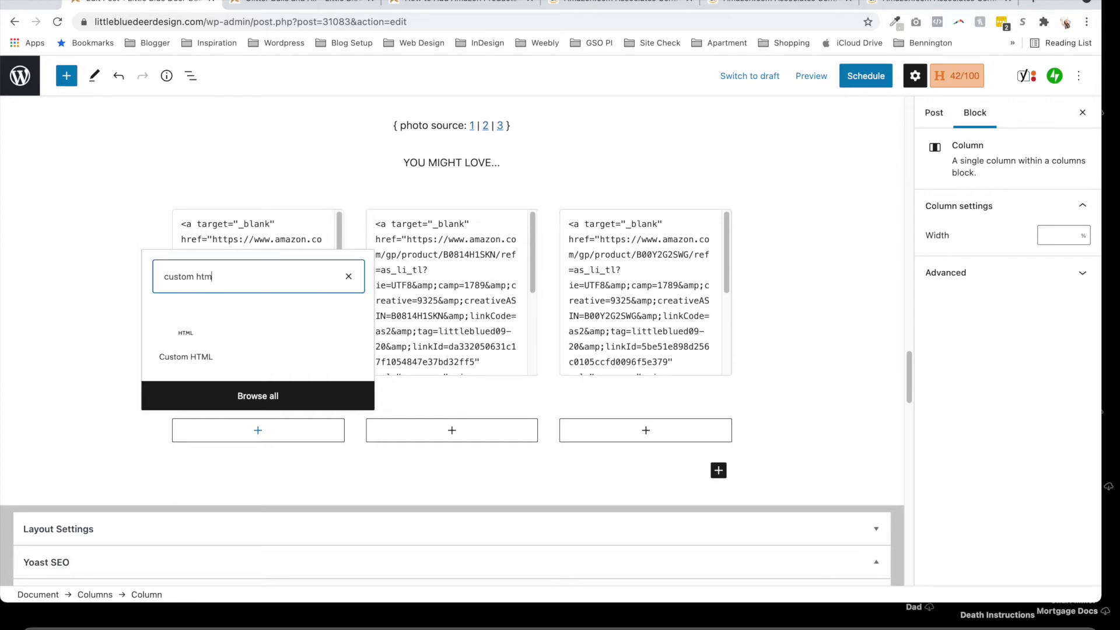
{"action": "left_click", "coordinate": [188, 345]}
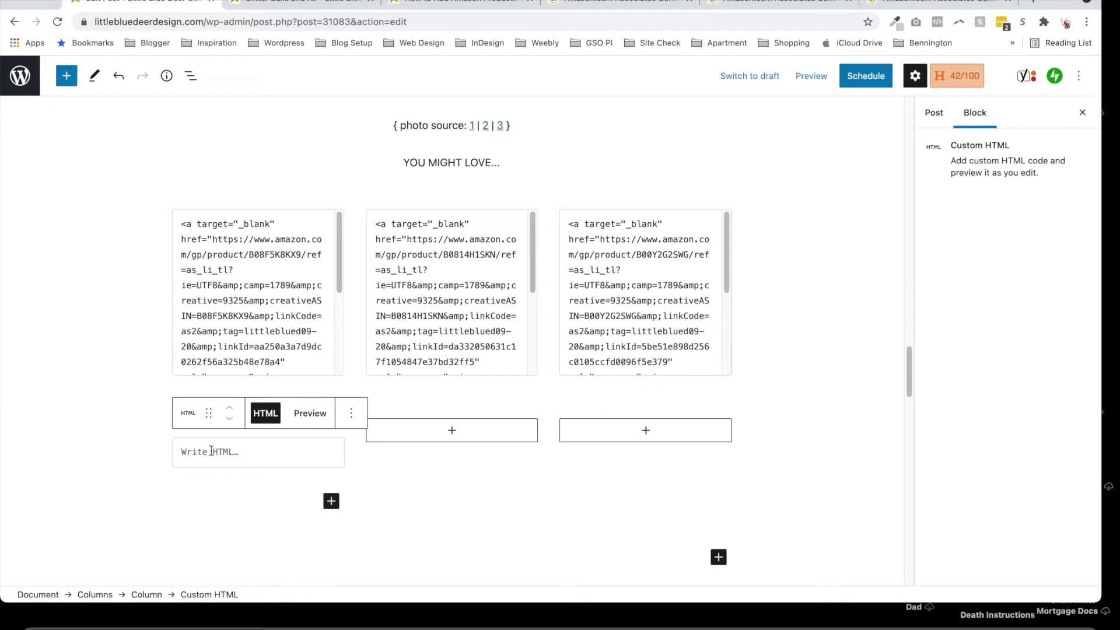
{"action": "key", "text": "super+v"}
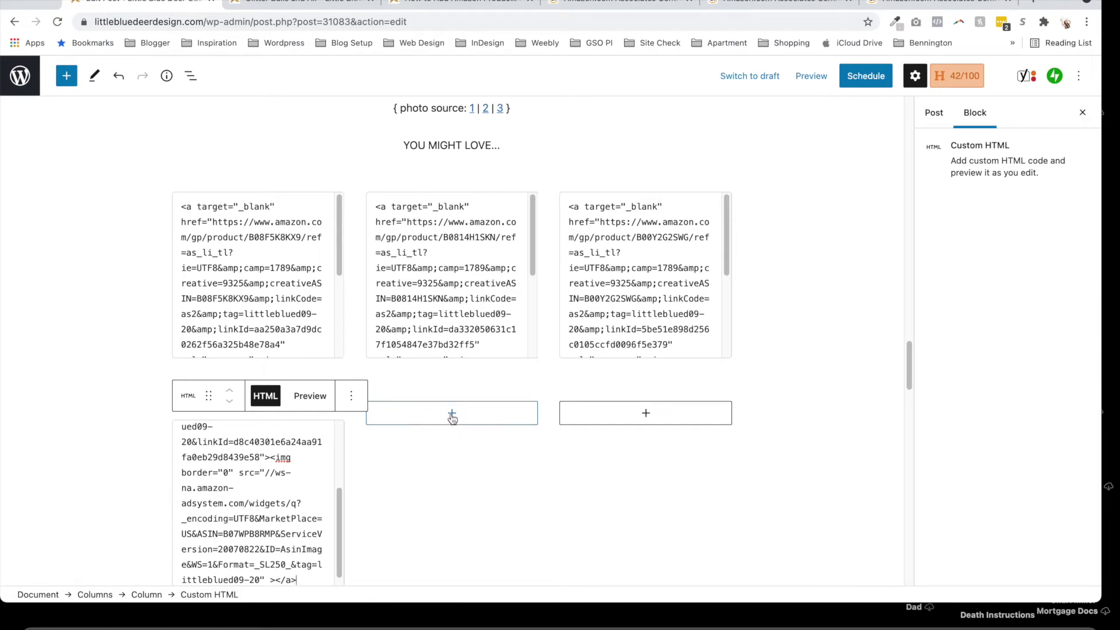
{"action": "left_click", "coordinate": [667, 4]}
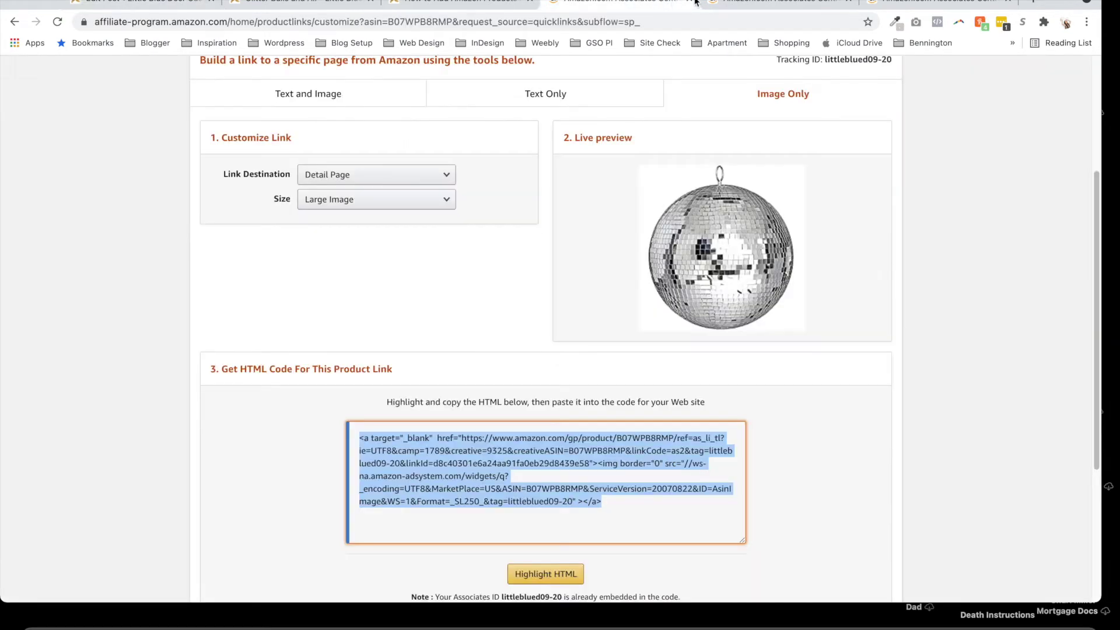
Step: Get the $7.99 YongFoto mandala tapestry's Image Only link and highlight its HTML
{"action": "left_click", "coordinate": [738, 2]}
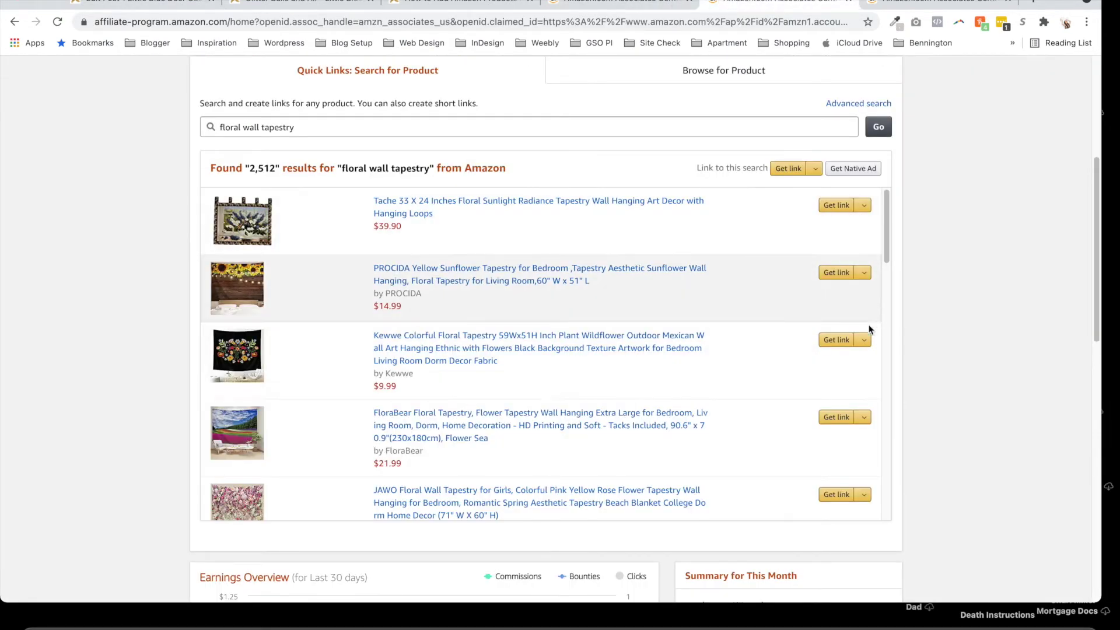
{"action": "left_click_drag", "start_coordinate": [884, 233], "coordinate": [885, 251]}
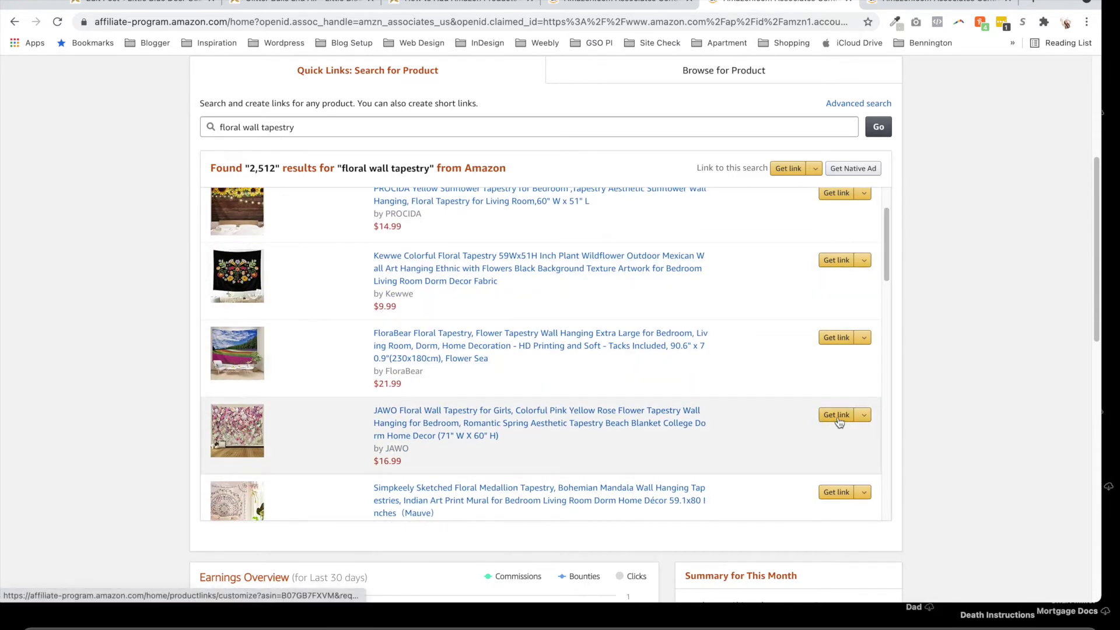
{"action": "left_click_drag", "start_coordinate": [886, 275], "coordinate": [881, 376]}
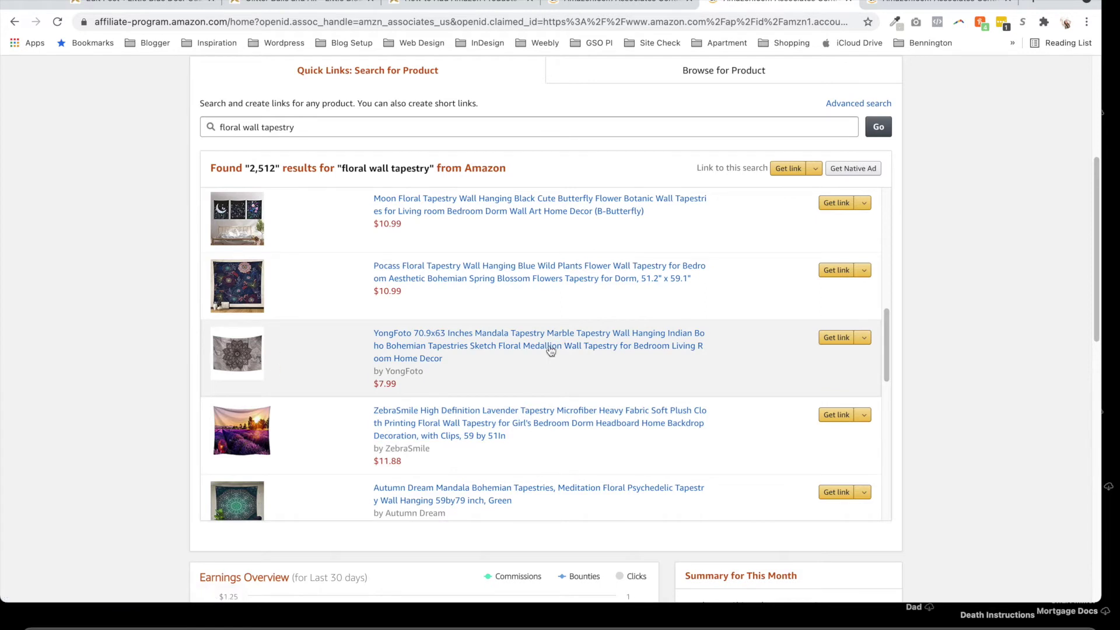
{"action": "left_click", "coordinate": [842, 337]}
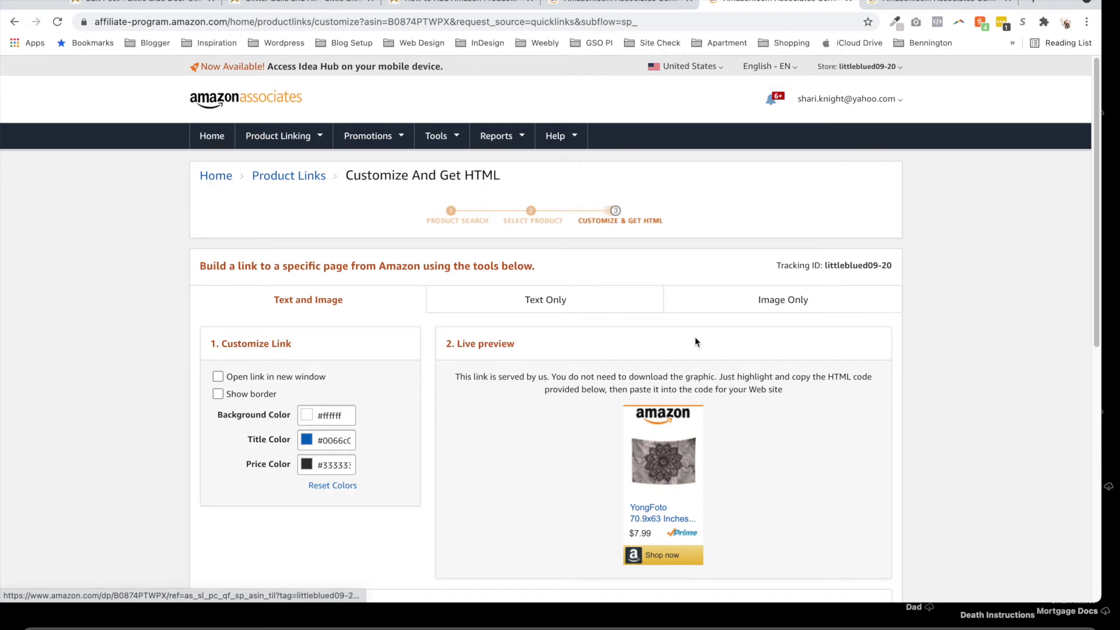
{"action": "left_click", "coordinate": [769, 309]}
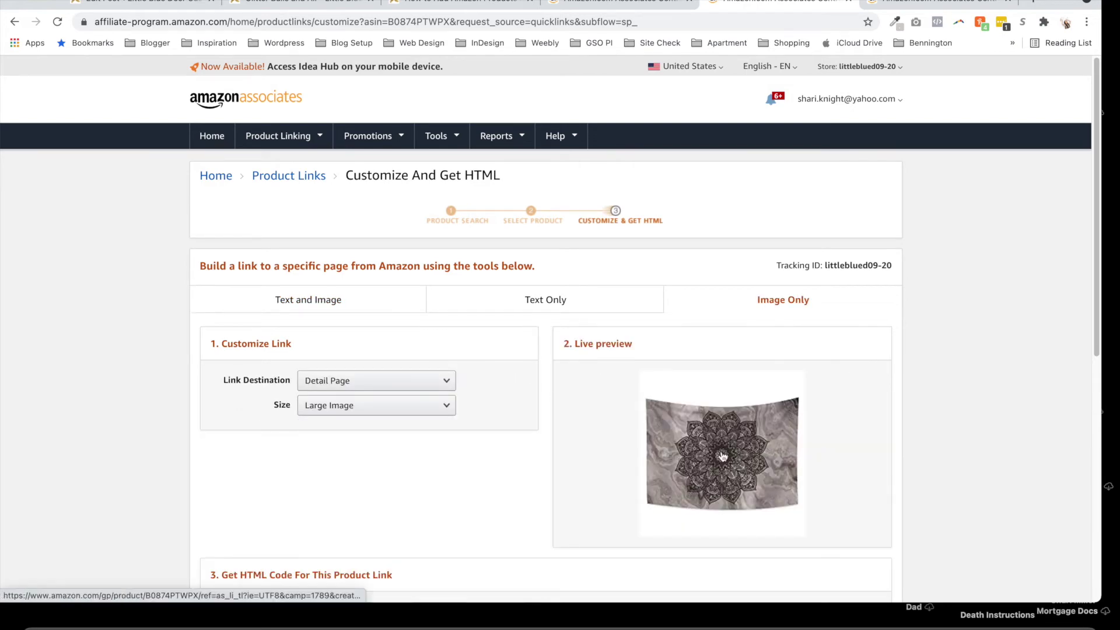
{"action": "left_click_drag", "start_coordinate": [1097, 243], "coordinate": [1098, 402]}
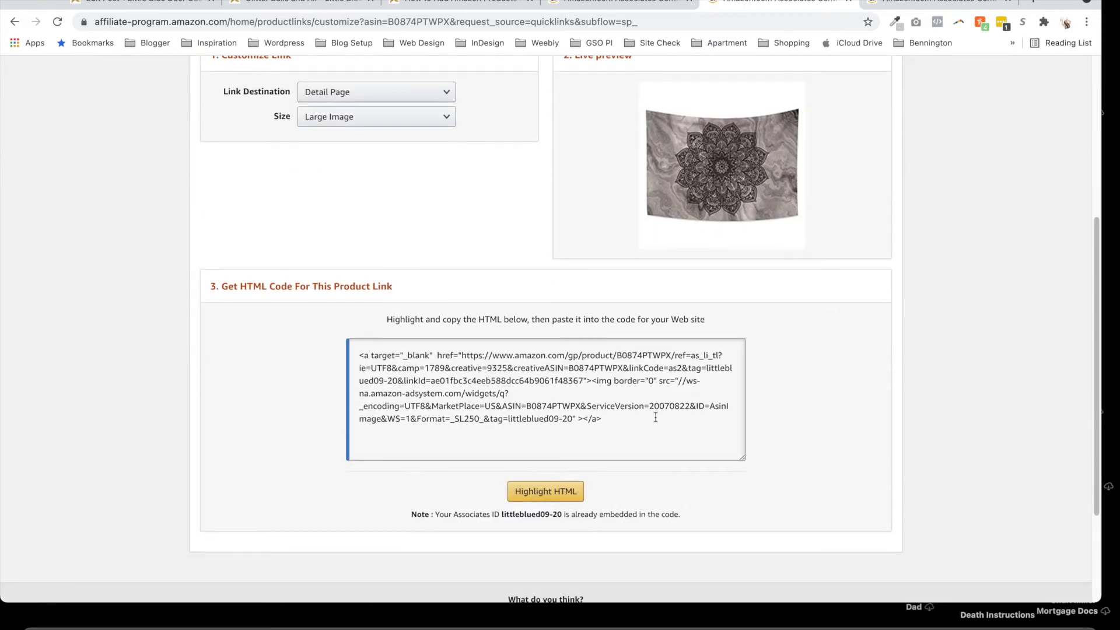
{"action": "left_click", "coordinate": [558, 503]}
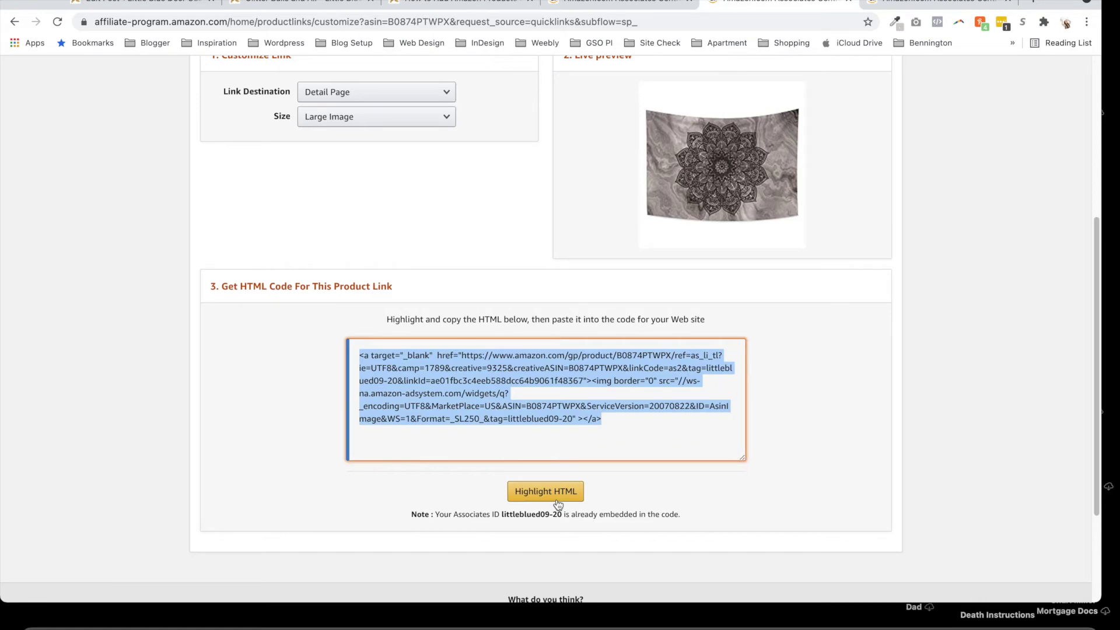
{"action": "left_click", "coordinate": [177, 1]}
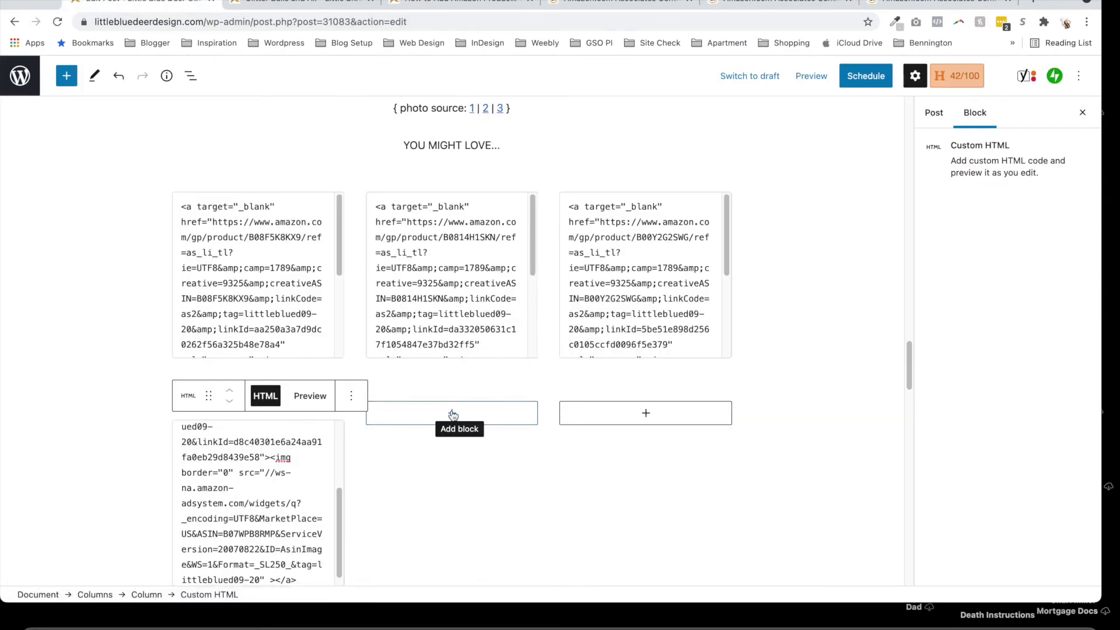
Step: Paste the tapestry's image-link code into a new Custom HTML block in the middle column
{"action": "left_click", "coordinate": [453, 415]}
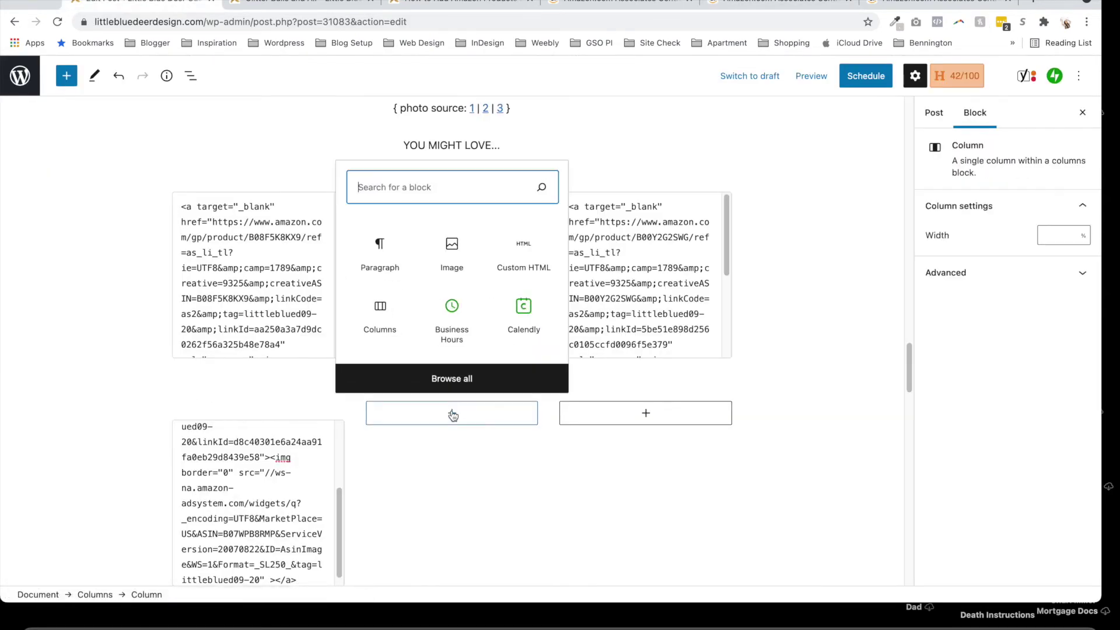
{"action": "left_click", "coordinate": [517, 258]}
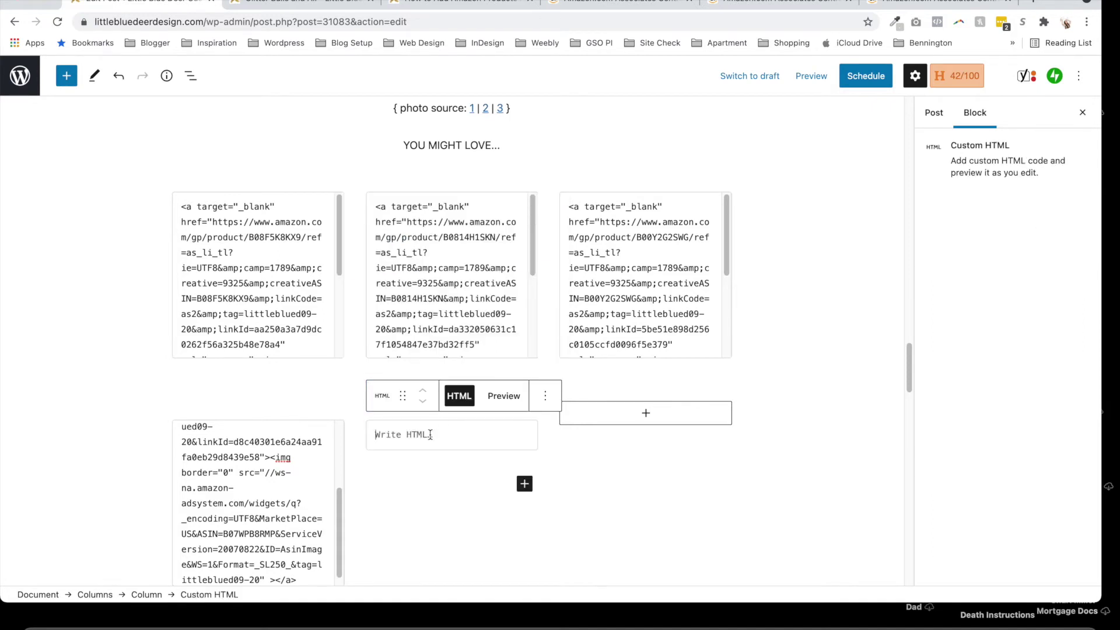
{"action": "key", "text": "super+v"}
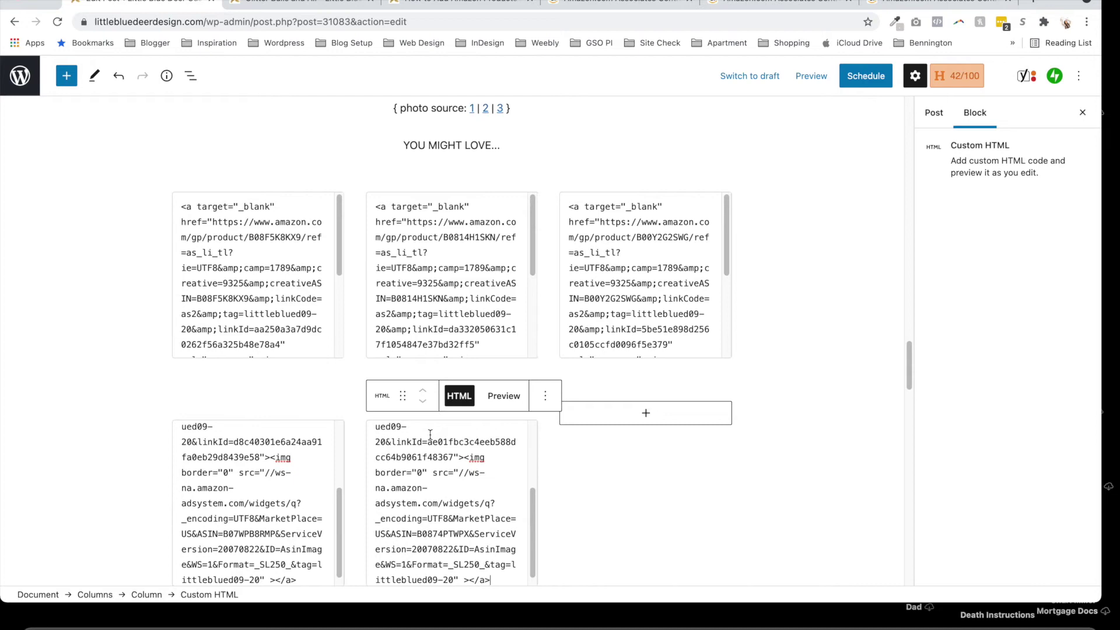
Step: Get the $369.00 Generic Island Lights chandelier's Image Only link and highlight its HTML
{"action": "left_click", "coordinate": [880, 7]}
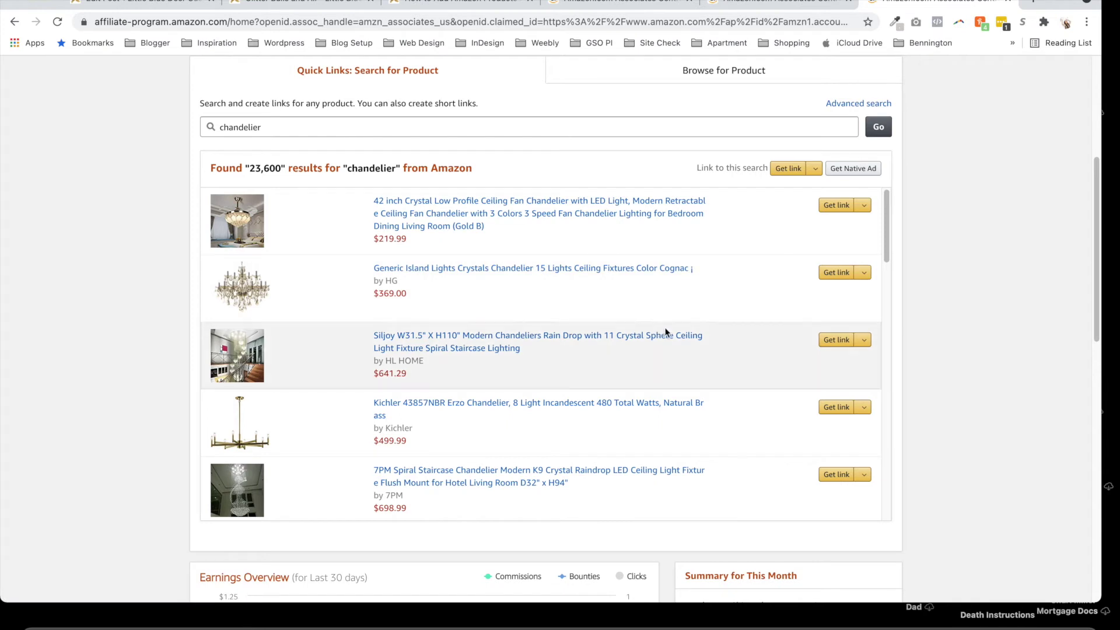
{"action": "left_click", "coordinate": [838, 274]}
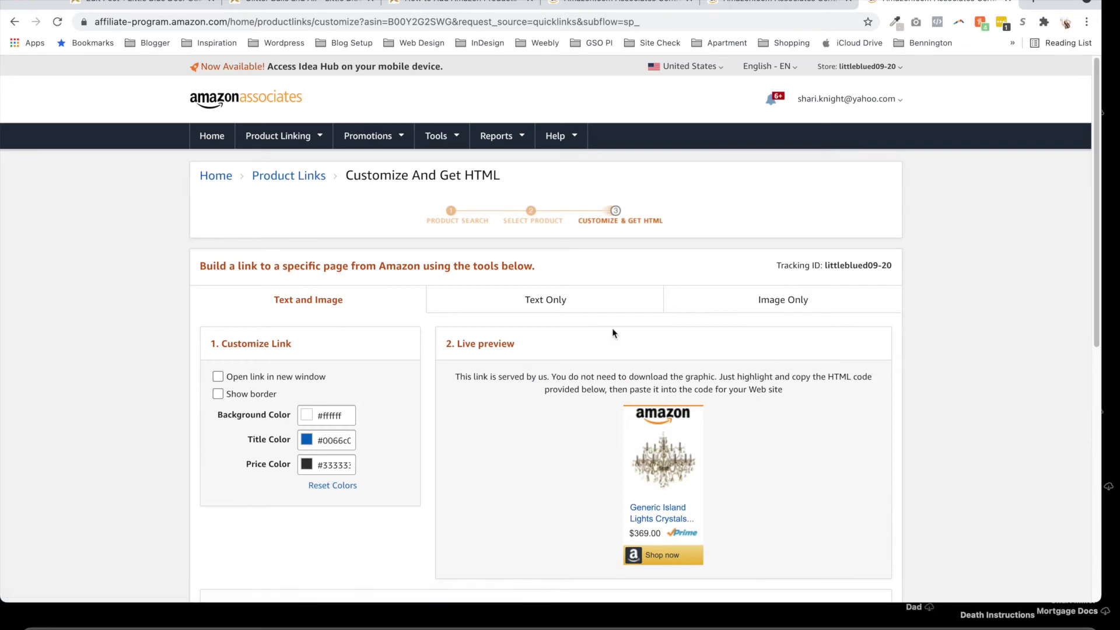
{"action": "left_click", "coordinate": [758, 304]}
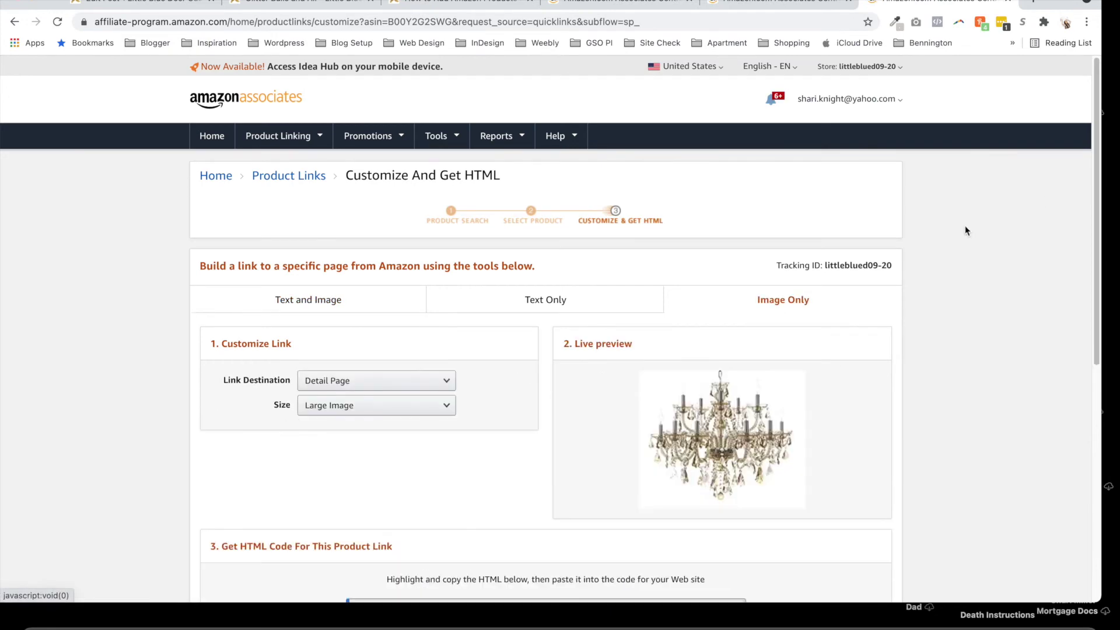
{"action": "left_click_drag", "start_coordinate": [1094, 162], "coordinate": [1079, 309]}
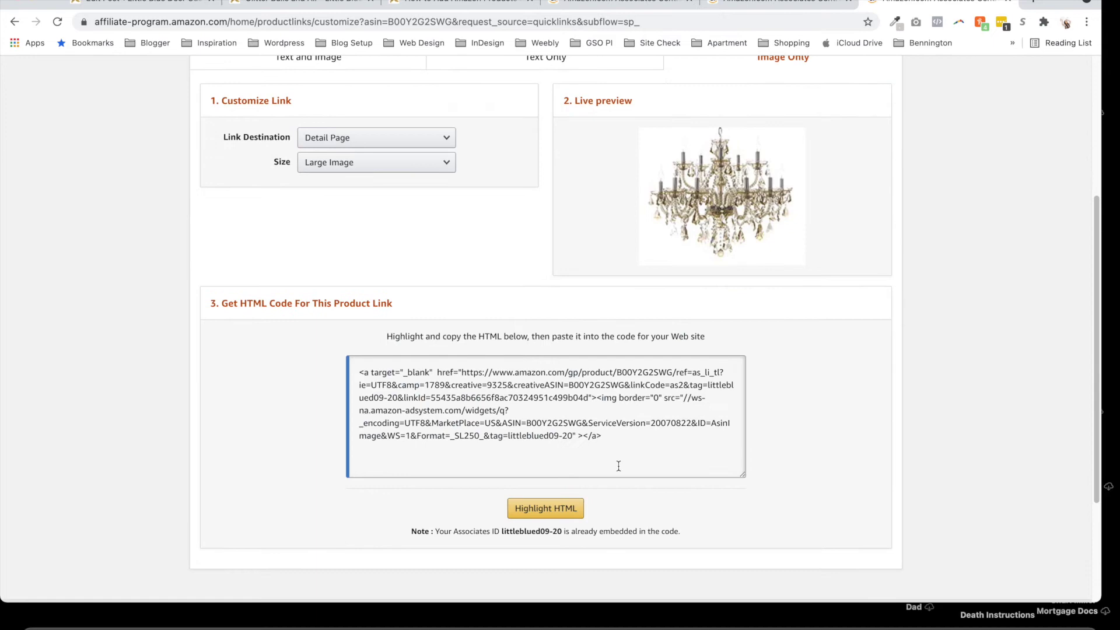
{"action": "left_click", "coordinate": [571, 510]}
{"action": "key", "text": "super+c"}
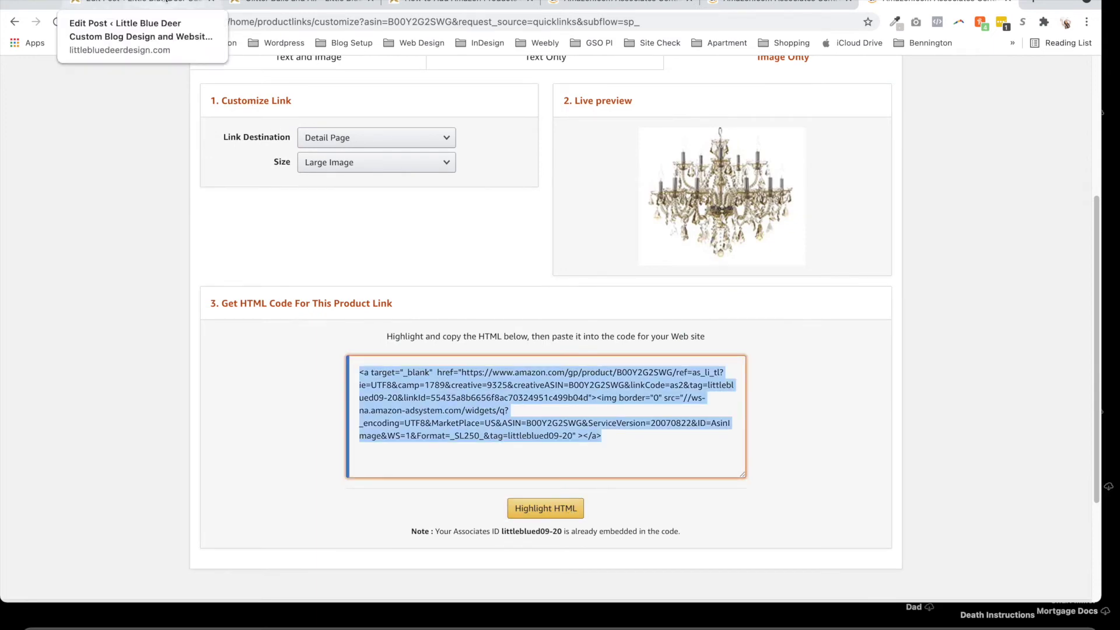
{"action": "left_click", "coordinate": [140, 4]}
Step: Paste the chandelier's image-link code into a new Custom HTML block in the third column
{"action": "left_click", "coordinate": [646, 413]}
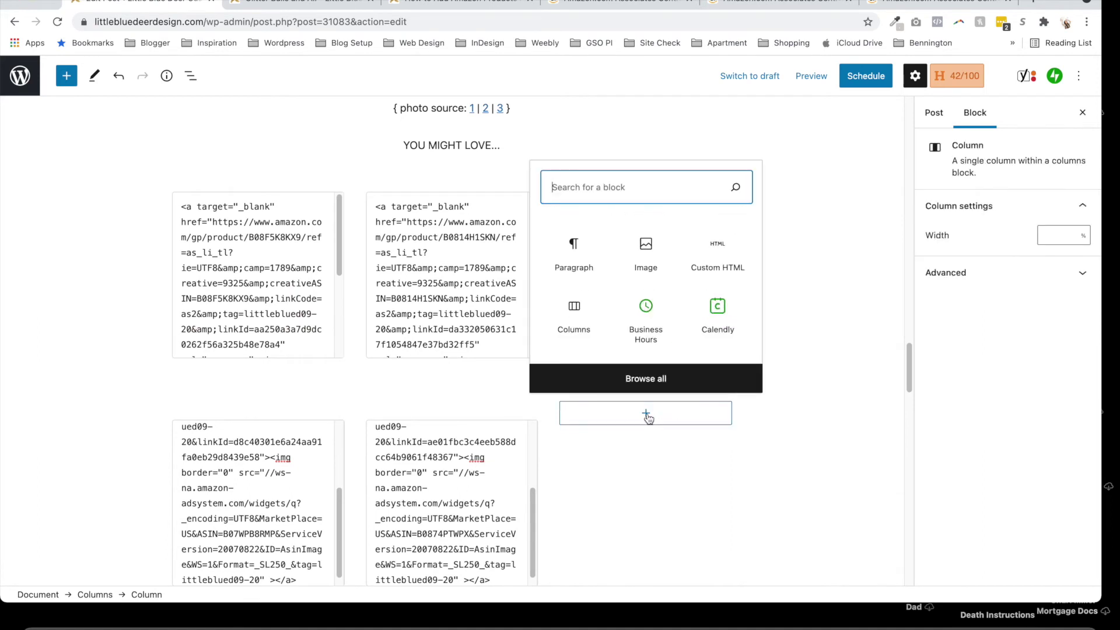
{"action": "left_click", "coordinate": [719, 252]}
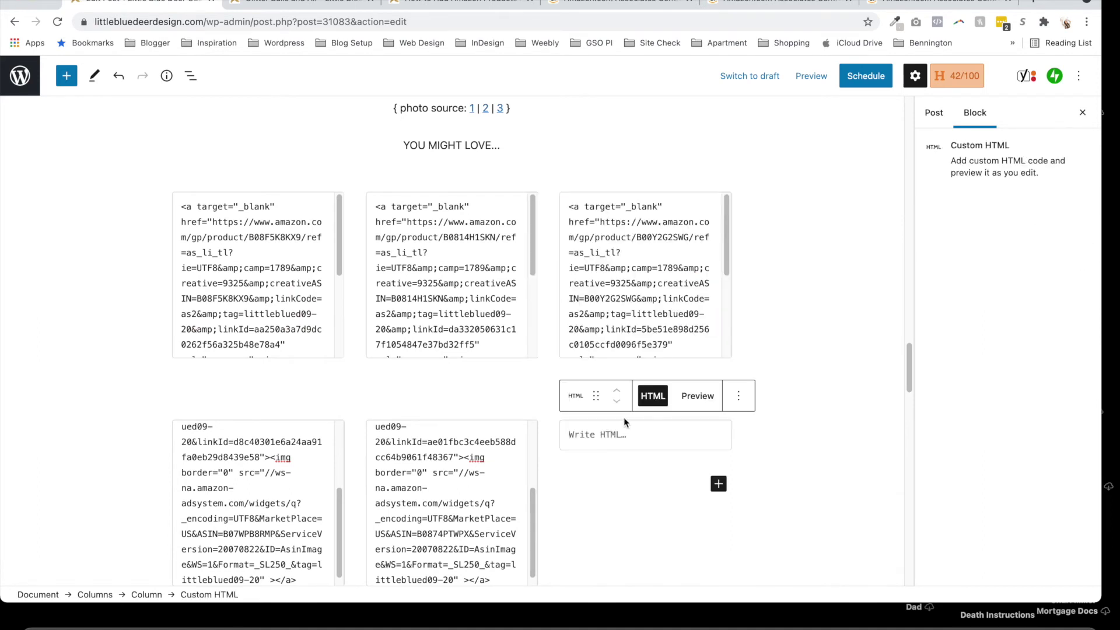
{"action": "key", "text": "super+v"}
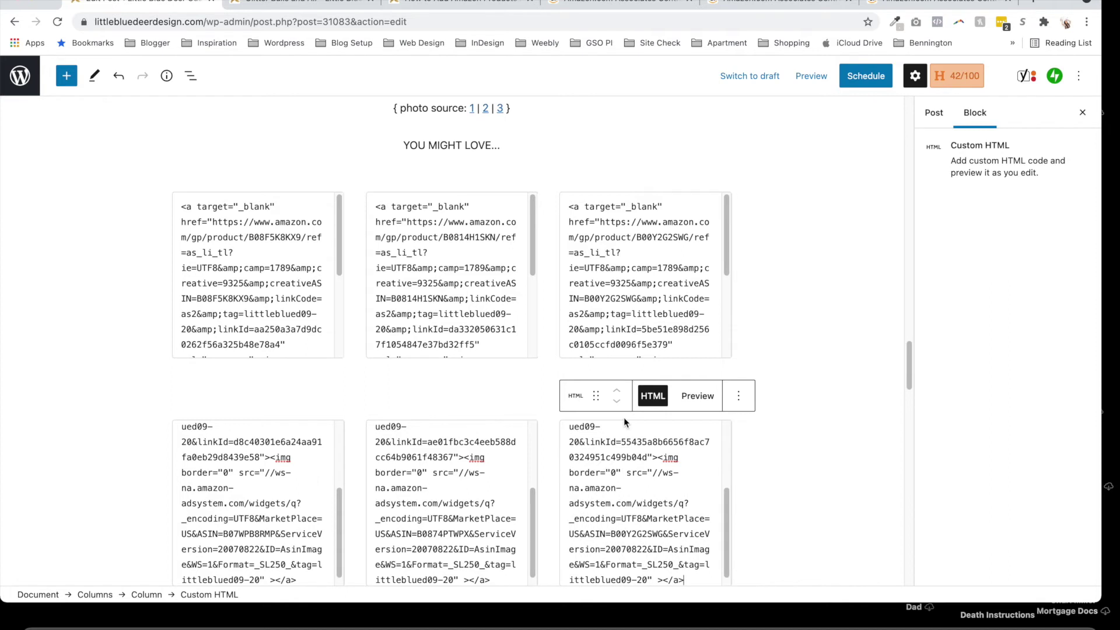
Step: Preview the Glitter Balls and All post in a new tab
{"action": "left_click", "coordinate": [765, 471]}
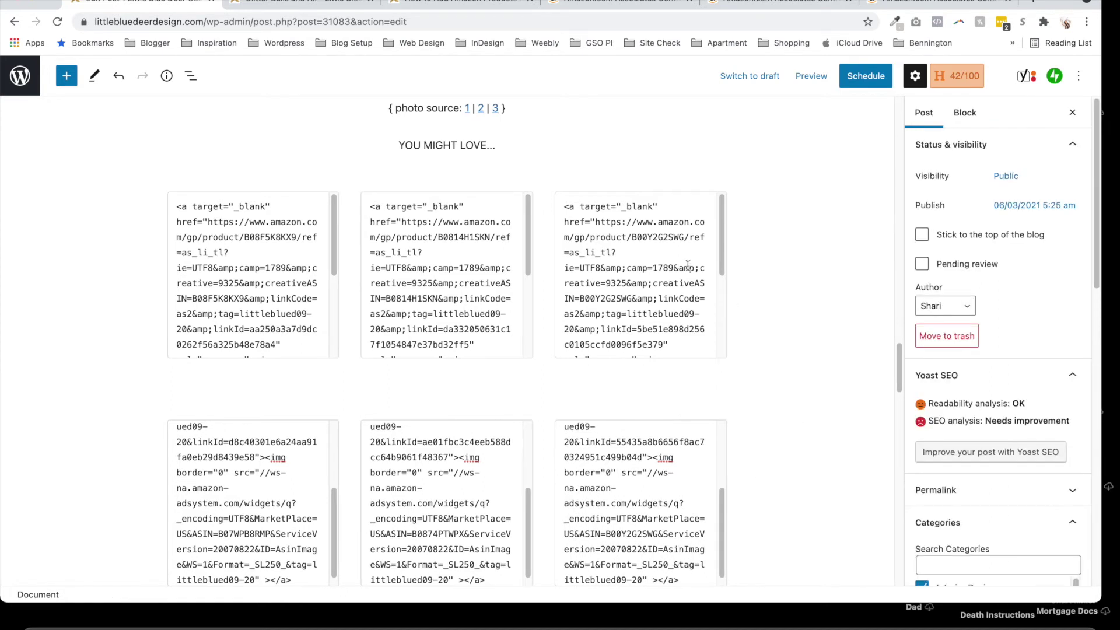
{"action": "left_click", "coordinate": [431, 144]}
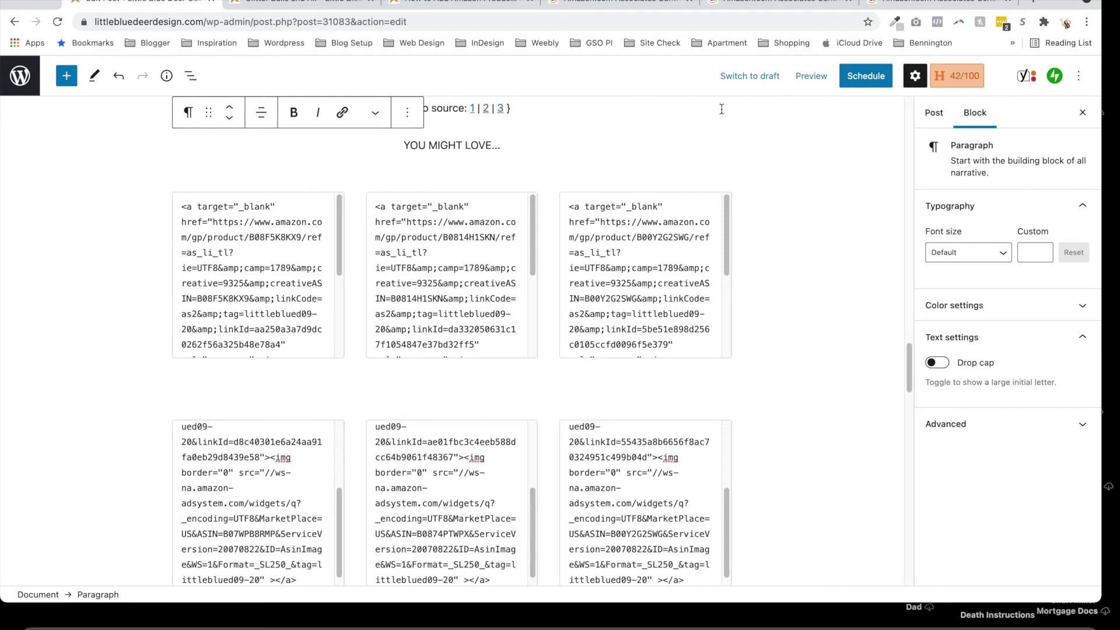
{"action": "left_click", "coordinate": [814, 80]}
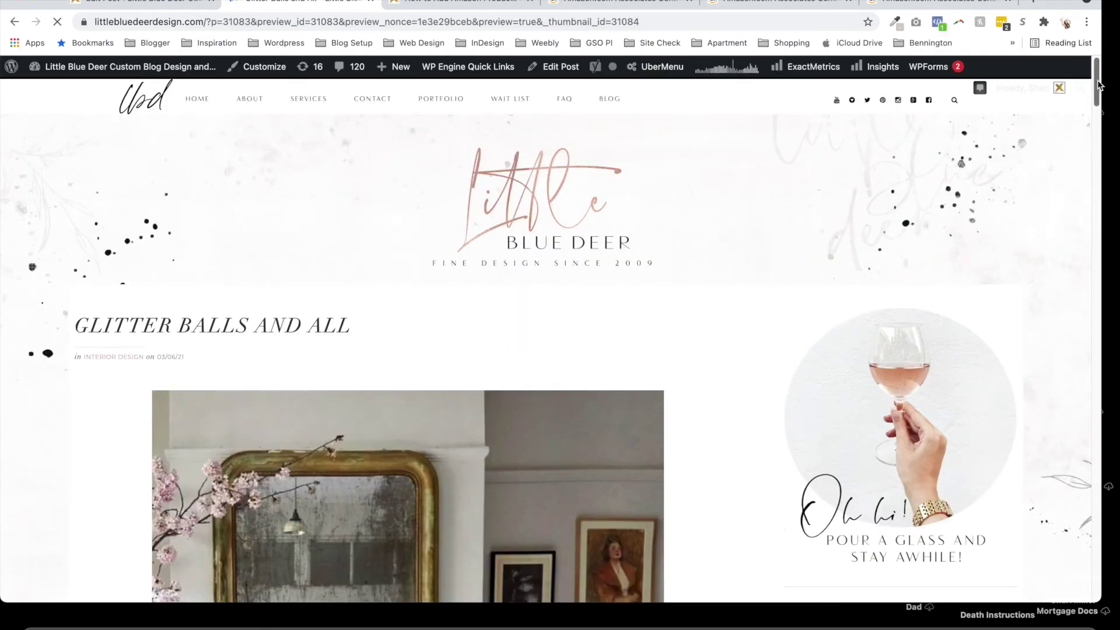
Step: Scroll the preview to the product grid, then bring up the Amazon tapestry link-code page
{"action": "left_click_drag", "start_coordinate": [1096, 88], "coordinate": [1086, 329]}
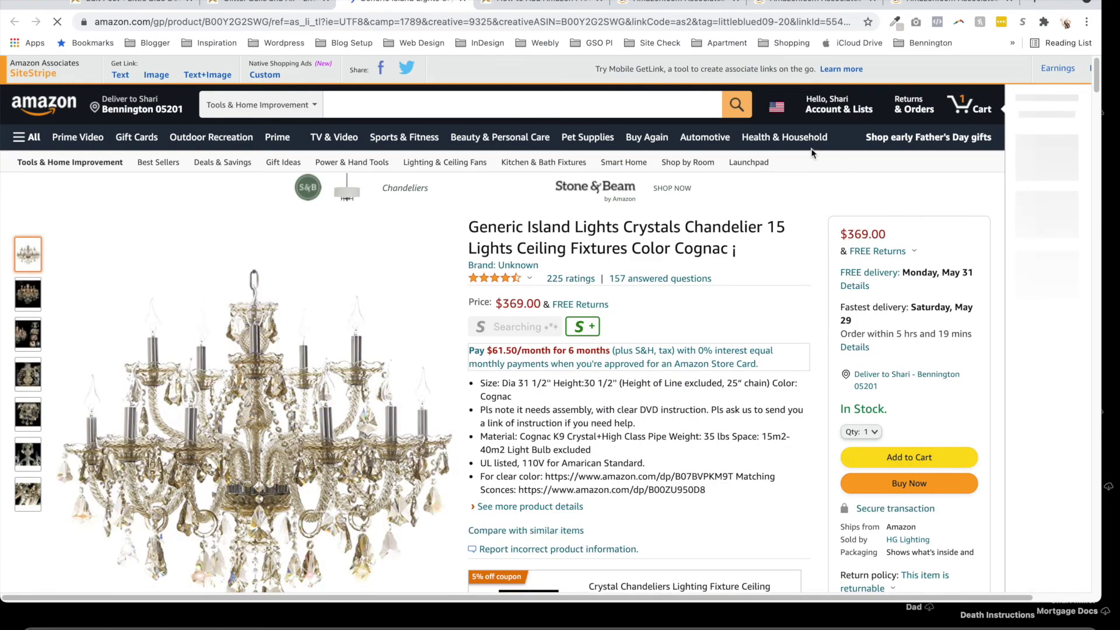
{"action": "left_click", "coordinate": [814, 4]}
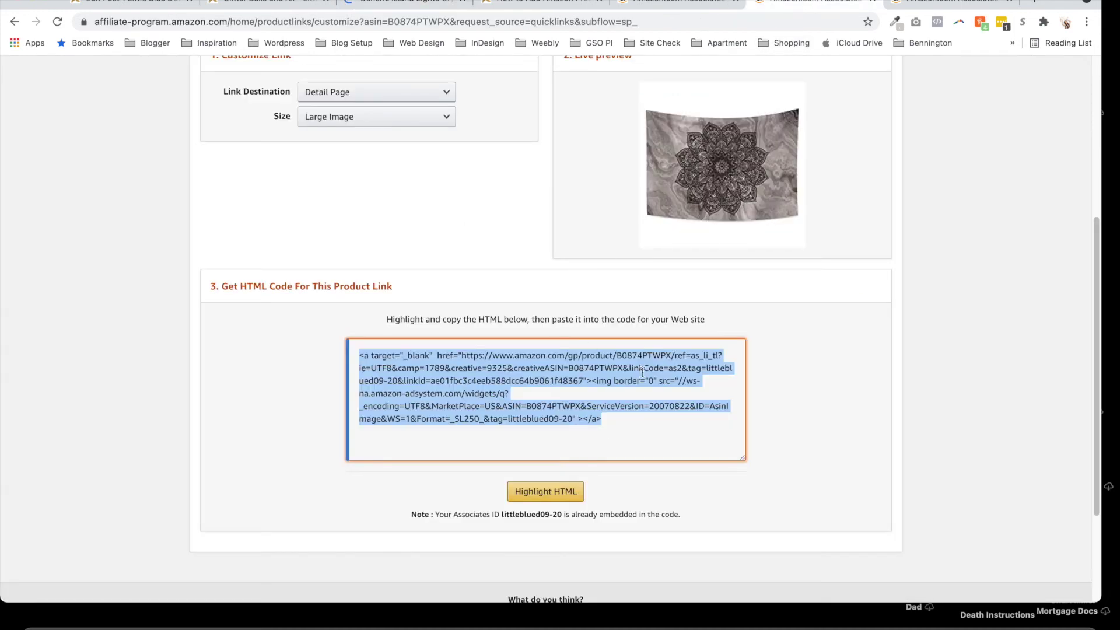
Step: Get back to the post preview showing the disco ball, tapestry and chandelier product rows
{"action": "left_click", "coordinate": [382, 3]}
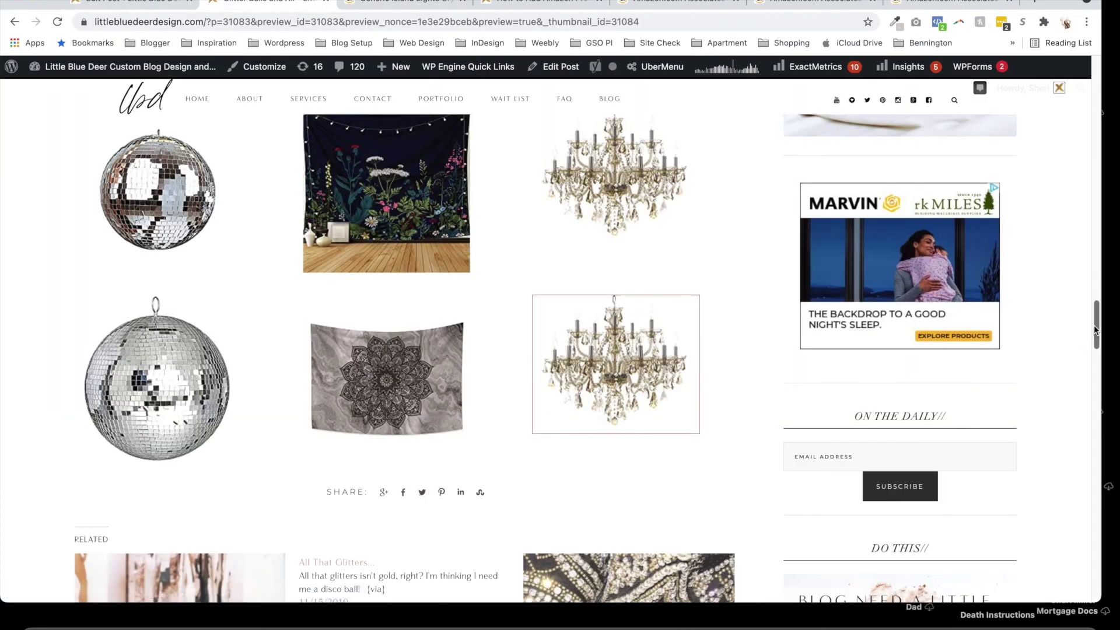
{"action": "mouse_move", "coordinate": [1094, 325]}
{"action": "left_mouse_down"}
{"action": "mouse_move", "coordinate": [1095, 222]}
{"action": "mouse_move", "coordinate": [1091, 326]}
{"action": "left_mouse_up"}
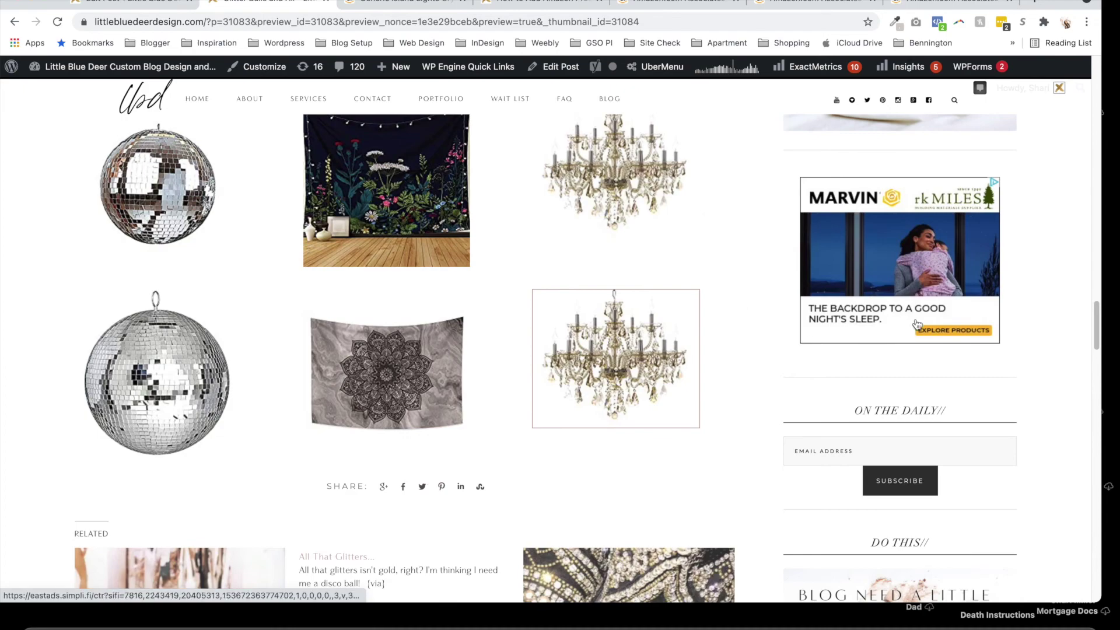
{"action": "left_click_drag", "start_coordinate": [1096, 315], "coordinate": [1096, 579]}
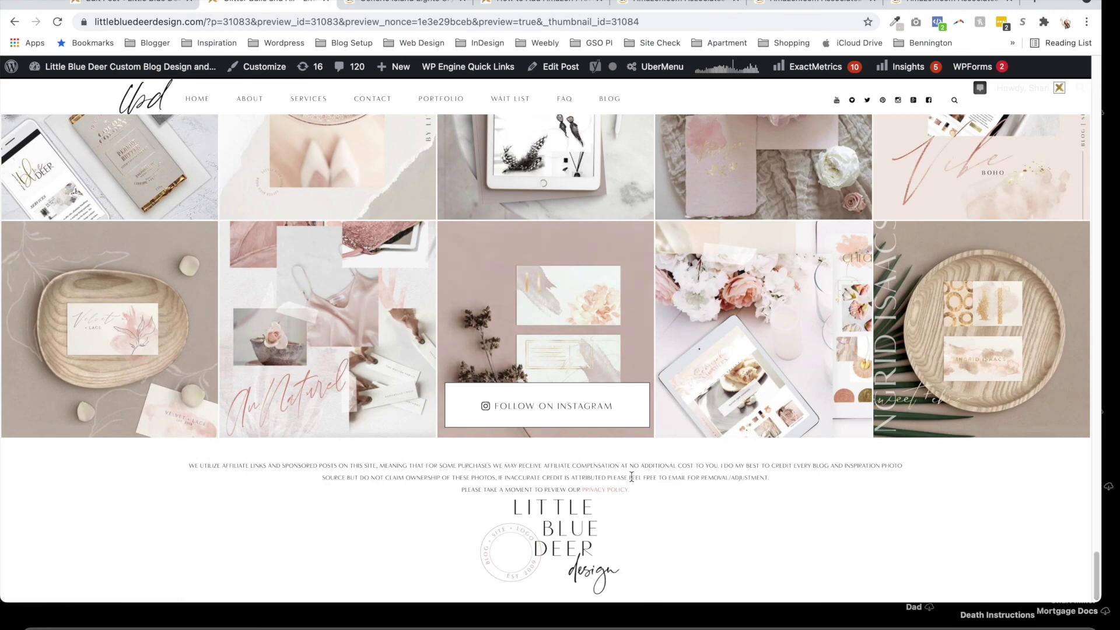
{"action": "left_click_drag", "start_coordinate": [1097, 574], "coordinate": [1095, 63]}
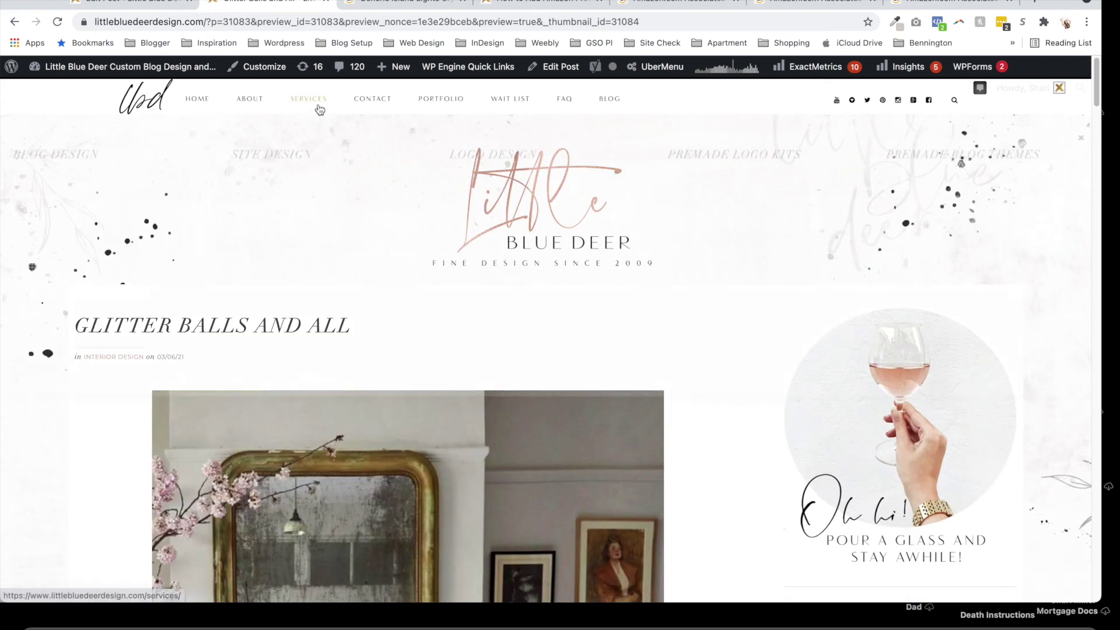
Step: Go to WordPress Tutorials via the FAQ mega menu to list cards like 'How to Set Up a WordPress Blog Post'
{"action": "mouse_move", "coordinate": [565, 103]}
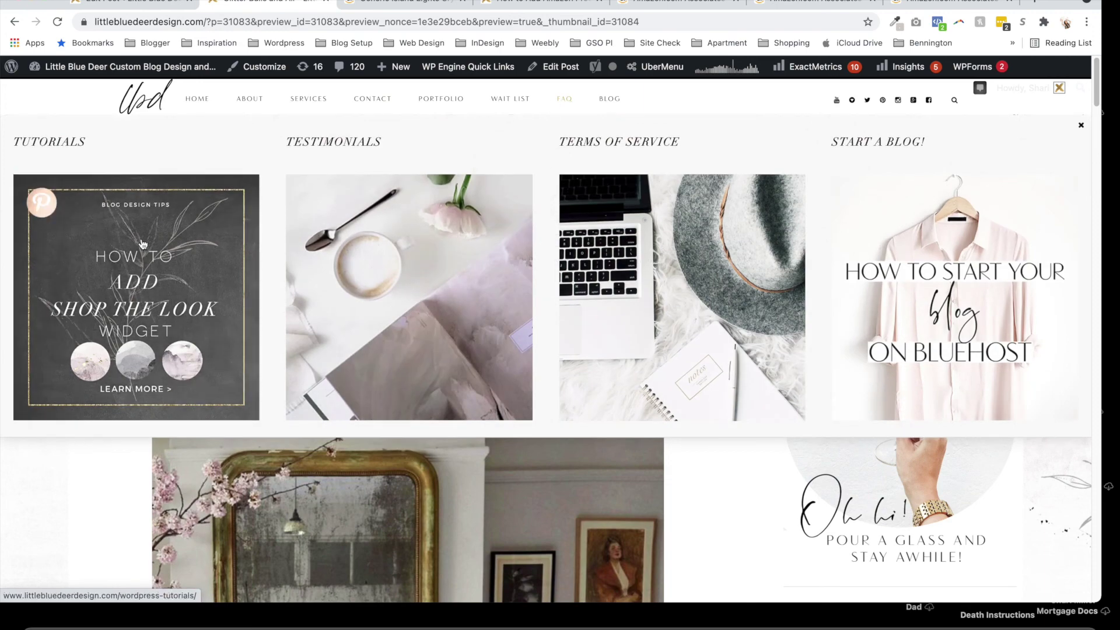
{"action": "left_click", "coordinate": [162, 234]}
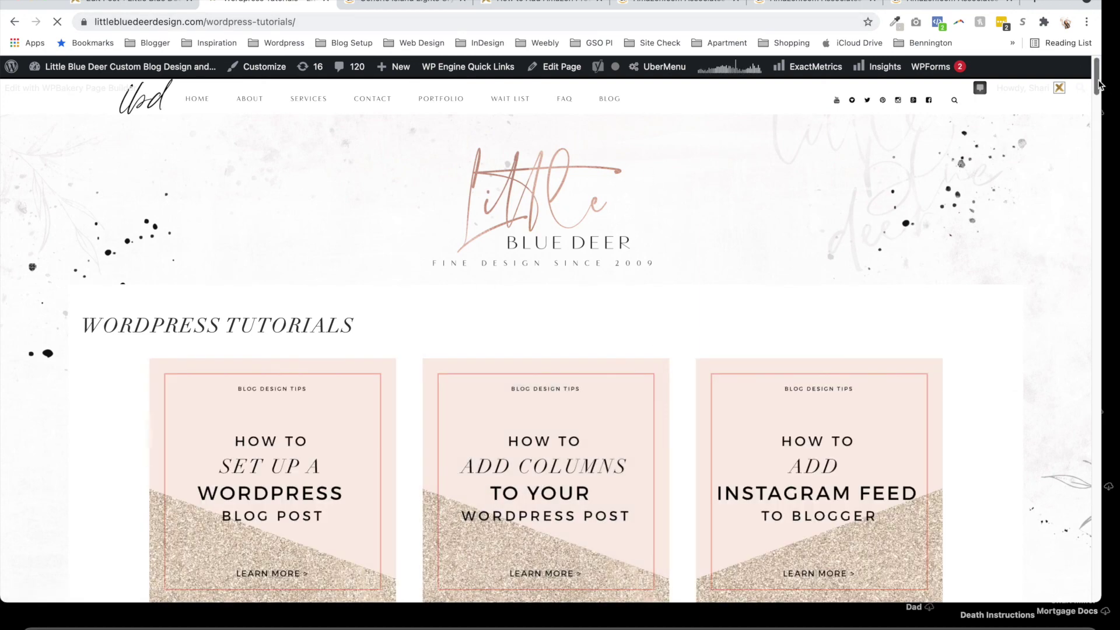
{"action": "mouse_move", "coordinate": [1098, 86]}
{"action": "left_mouse_down"}
{"action": "mouse_move", "coordinate": [1098, 102]}
{"action": "mouse_move", "coordinate": [1096, 82]}
{"action": "left_mouse_up"}
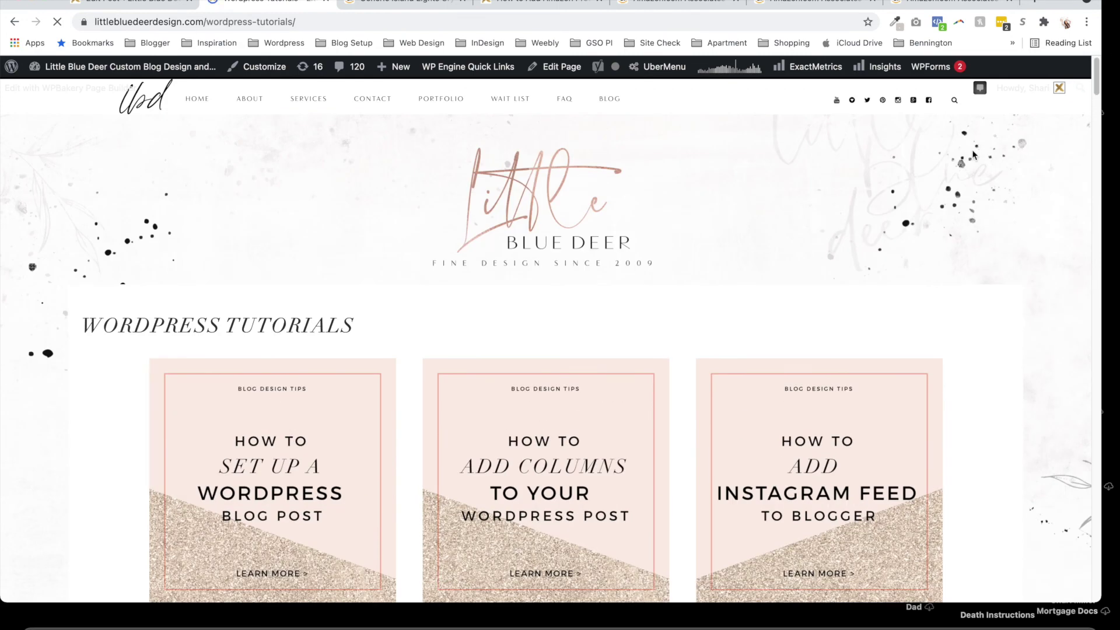